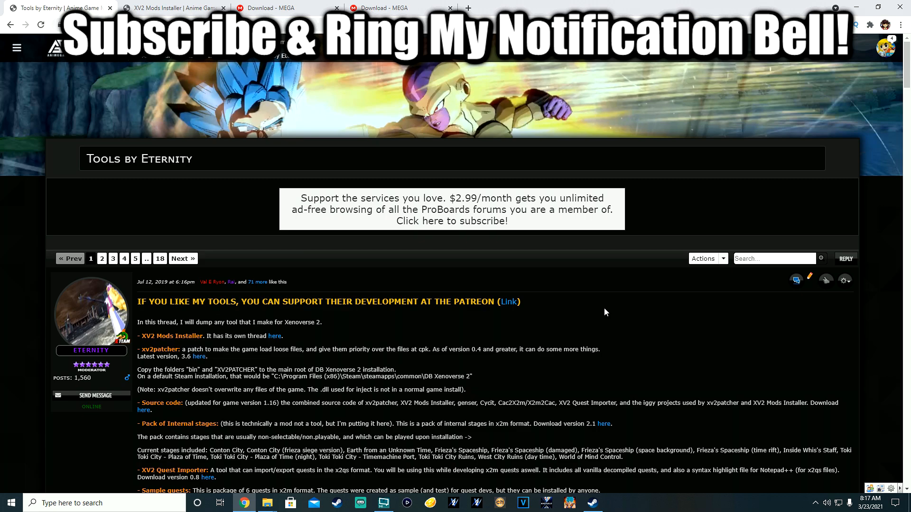
# Step: Look at the creator's Patreon page in a new tab, then close it
pyautogui.middleClick(516, 299)
pyautogui.click(180, 6)
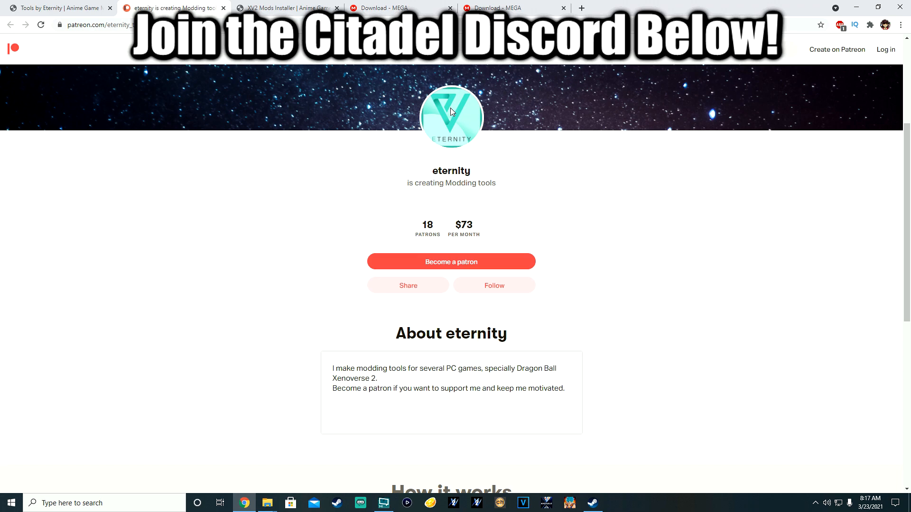
pyautogui.click(223, 8)
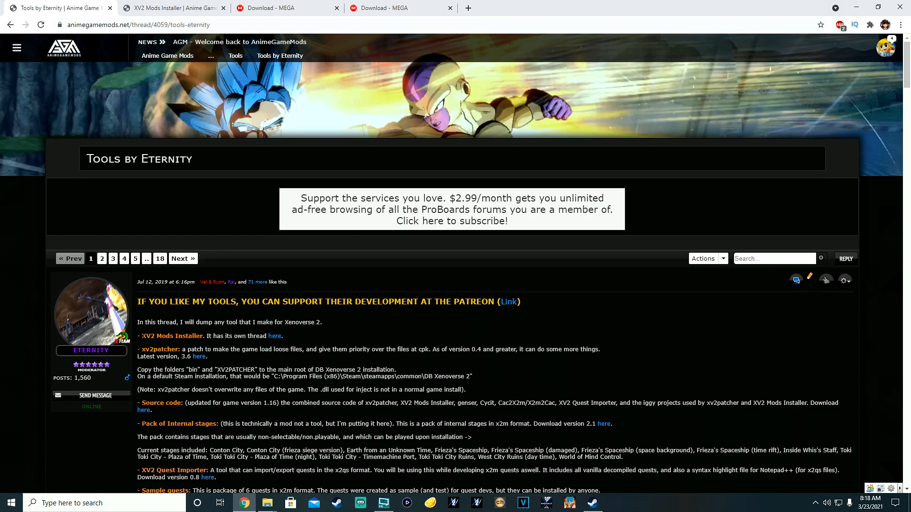
# Step: Compare the XV2 Mods Installer and Tools by Eternity threads, ending on the XV2INS.zip download tab
pyautogui.moveTo(142, 335); pyautogui.dragTo(204, 336)
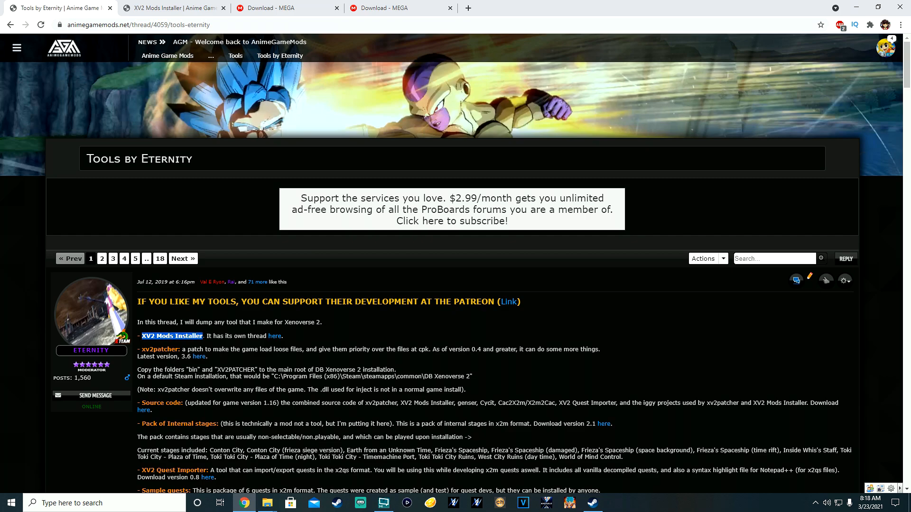
pyautogui.click(202, 336)
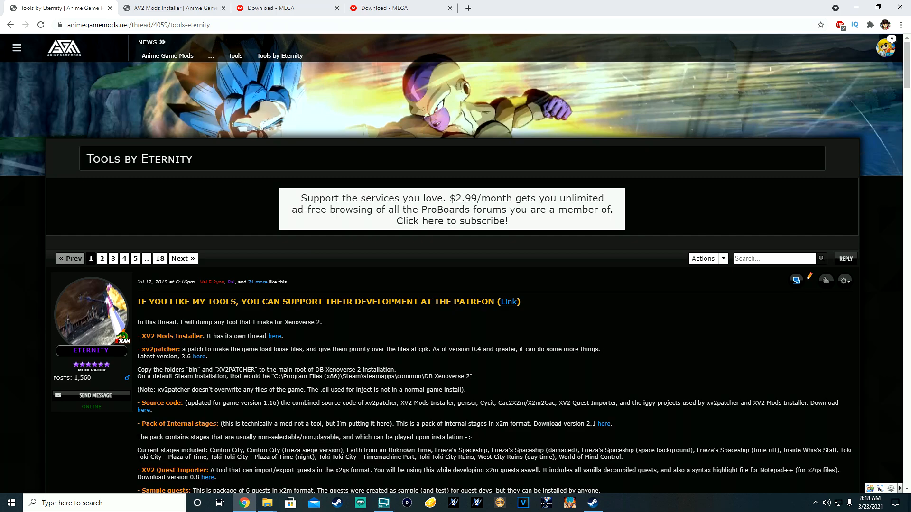
pyautogui.click(172, 4)
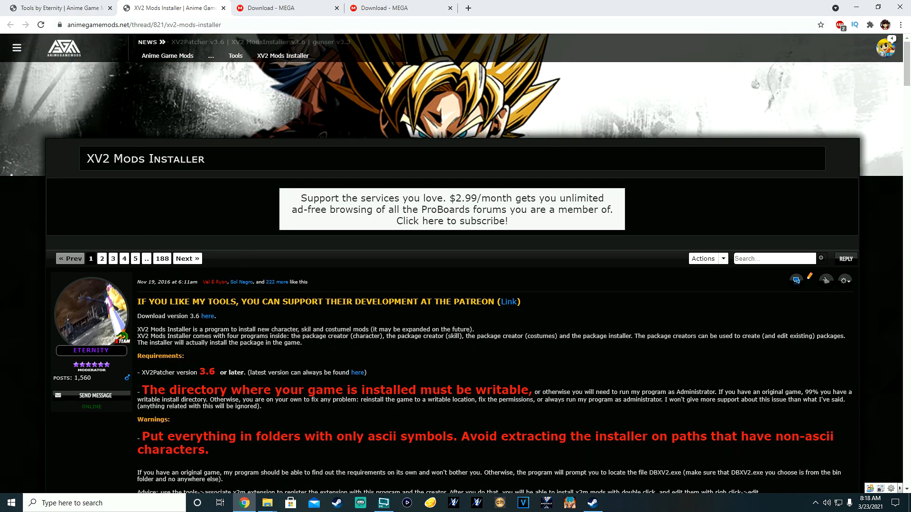
pyautogui.click(75, 6)
pyautogui.click(166, 4)
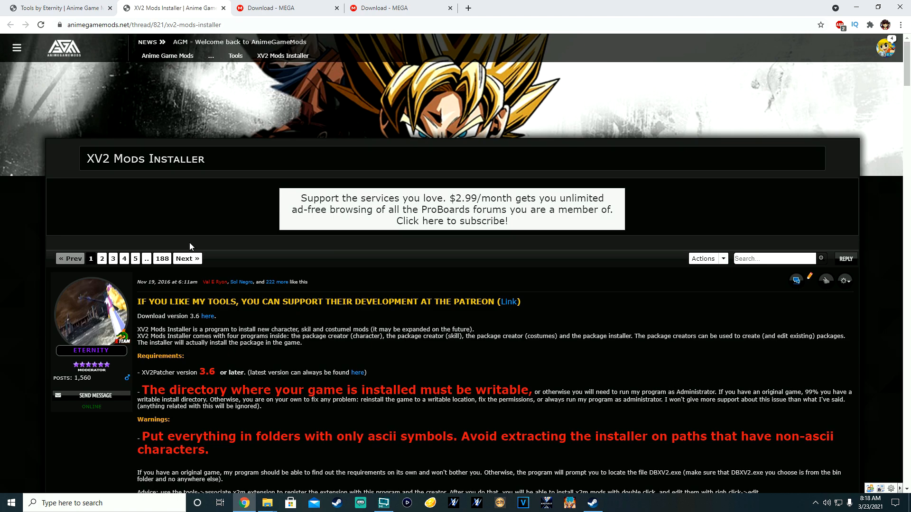
pyautogui.click(69, 5)
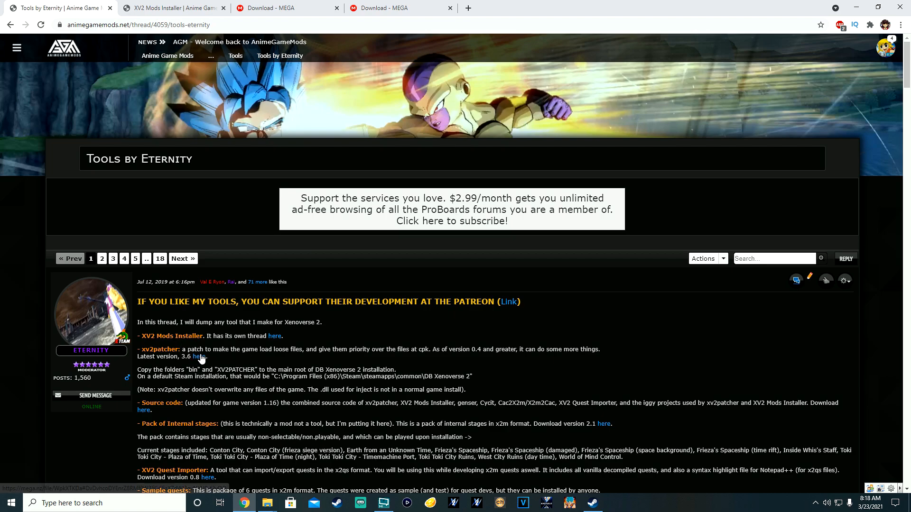
pyautogui.click(196, 7)
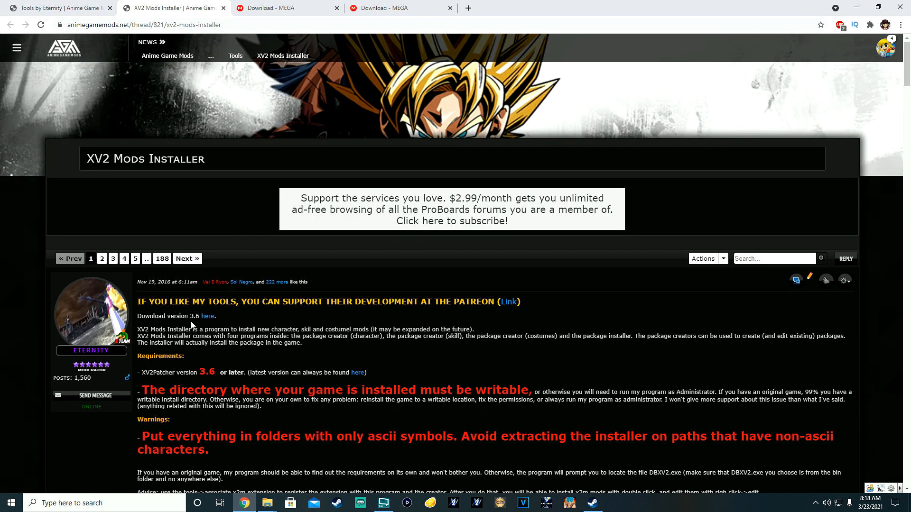
pyautogui.click(265, 7)
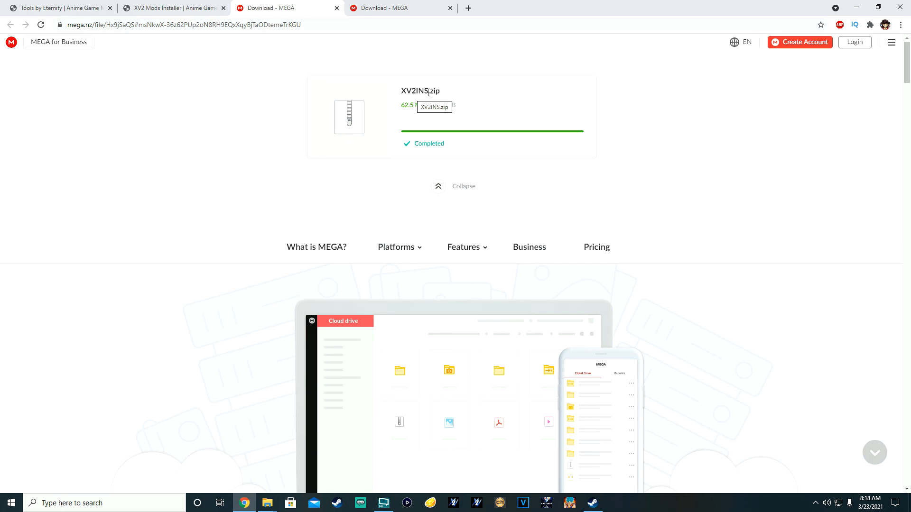
# Step: Compare the two MEGA download tabs, ending on the completed xv2patcher_3.6.zip (1.0 MB)
pyautogui.click(398, 7)
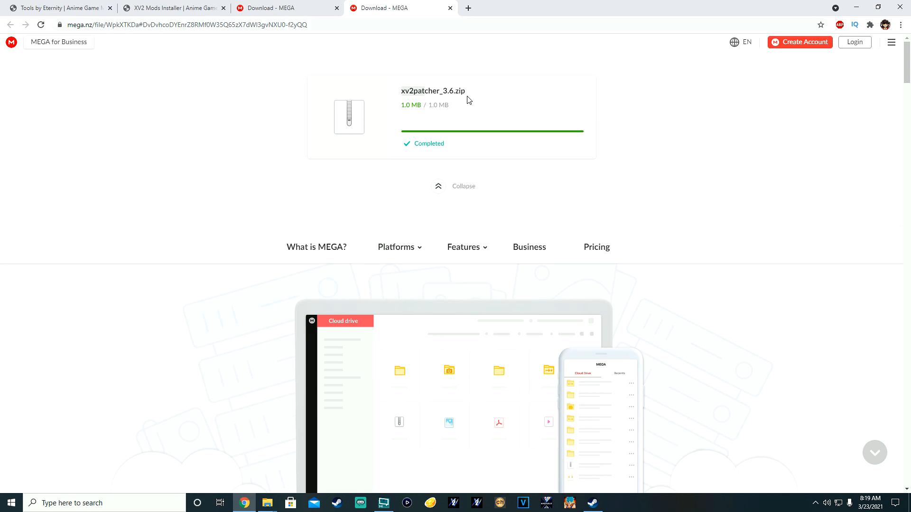
pyautogui.click(323, 7)
pyautogui.click(401, 6)
pyautogui.click(314, 8)
pyautogui.click(400, 7)
pyautogui.click(306, 8)
pyautogui.click(380, 14)
# Step: Minimize Chrome to show the DB Xenoverse 2 folder, and select the xv2patcher_3.6 archive
pyautogui.click(854, 7)
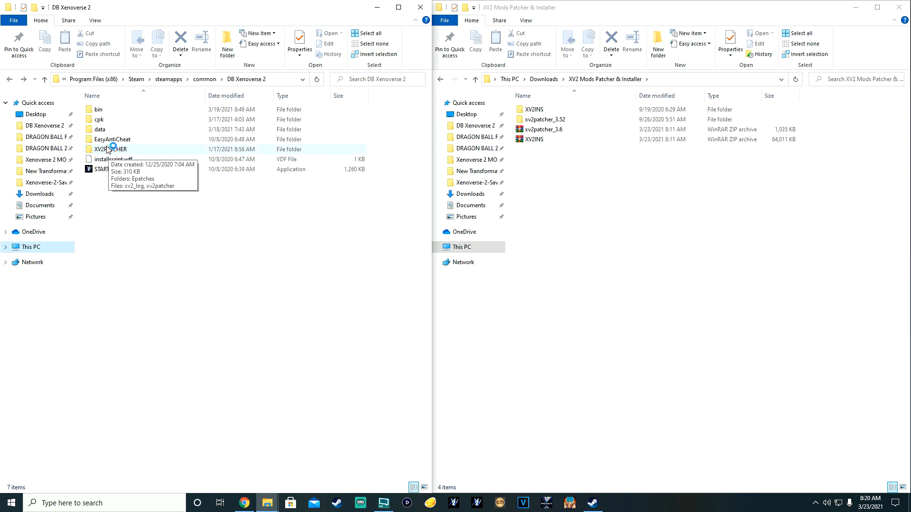
pyautogui.moveTo(109, 153)
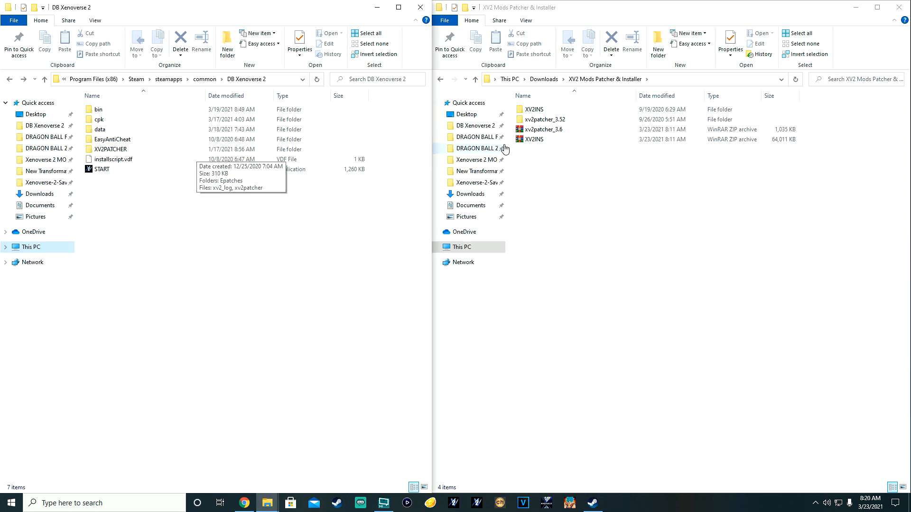
pyautogui.click(541, 134)
# Step: Extract xv2patcher_3.6 and XV2INS to their own folders, overwriting the old installer files with Yes to All
pyautogui.rightClick(541, 135)
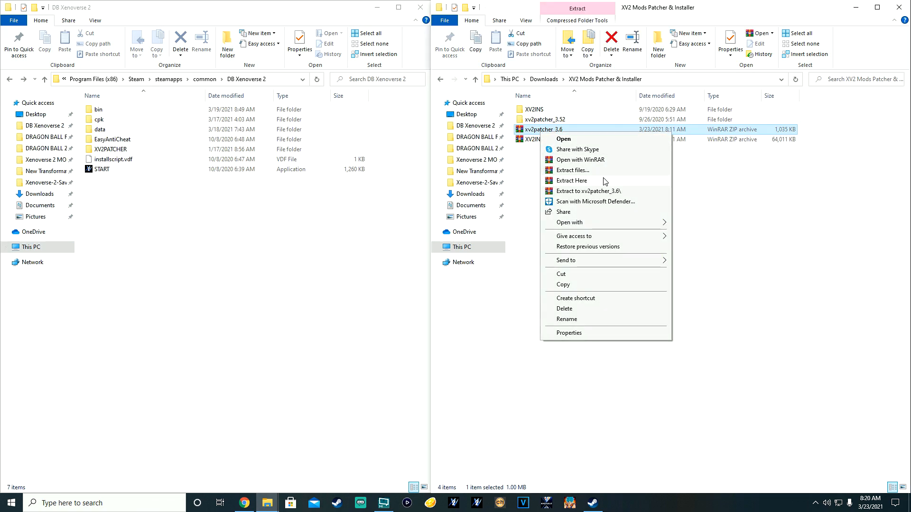
pyautogui.click(602, 193)
pyautogui.rightClick(543, 141)
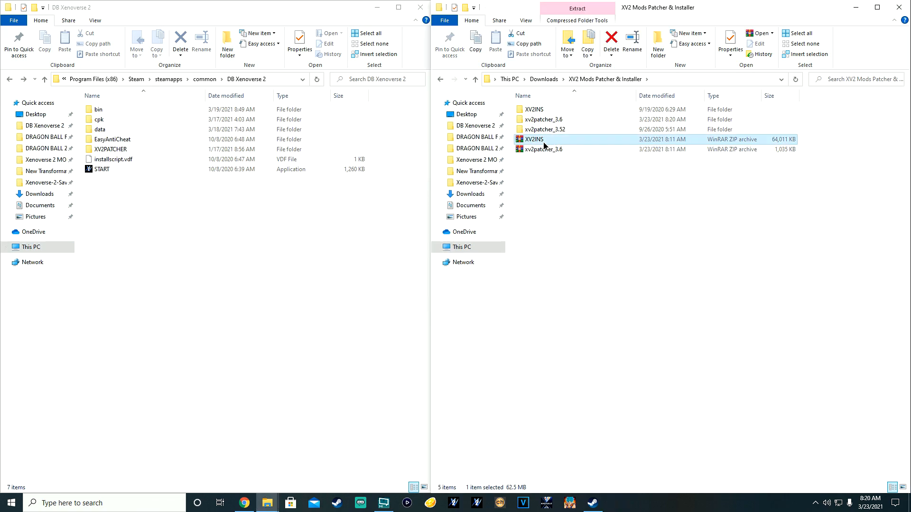
pyautogui.click(589, 201)
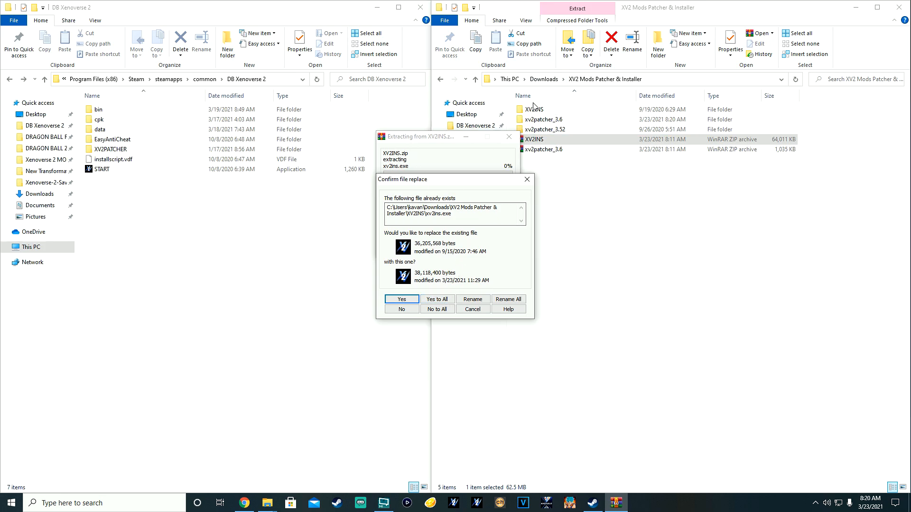
pyautogui.click(441, 302)
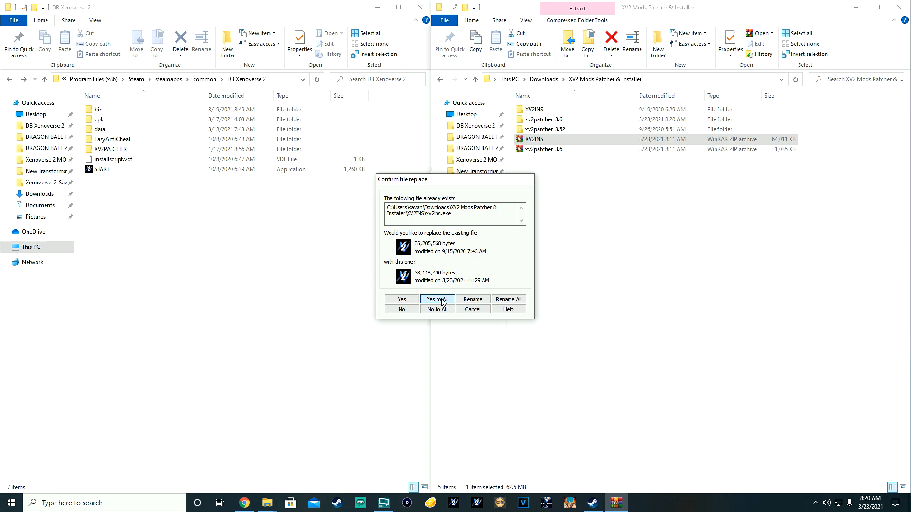
# Step: Browse the extracted XV2INS folder down into Internal > CharaSele
pyautogui.doubleClick(557, 110)
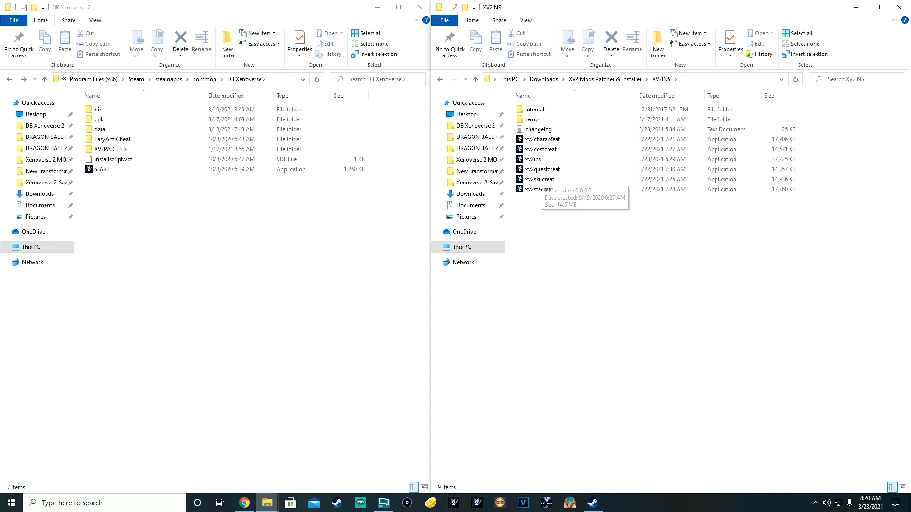
pyautogui.click(441, 79)
pyautogui.doubleClick(526, 110)
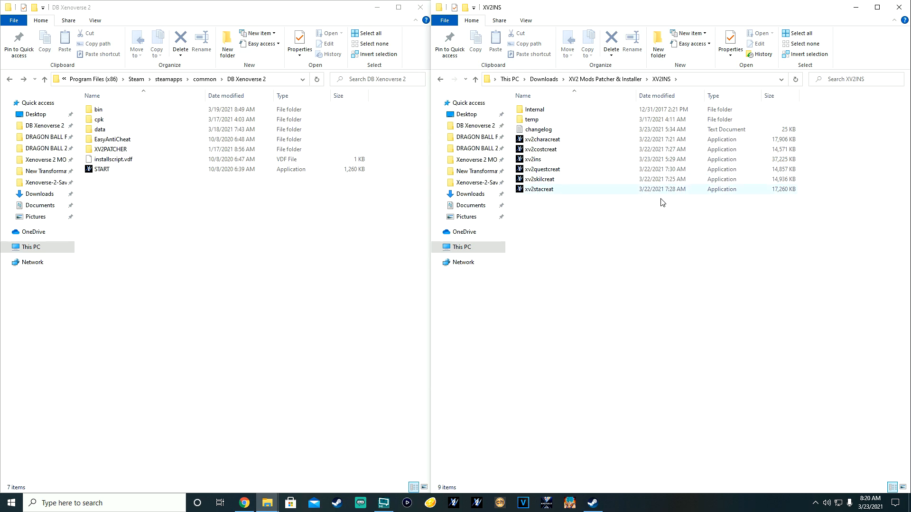
pyautogui.doubleClick(541, 111)
pyautogui.doubleClick(537, 109)
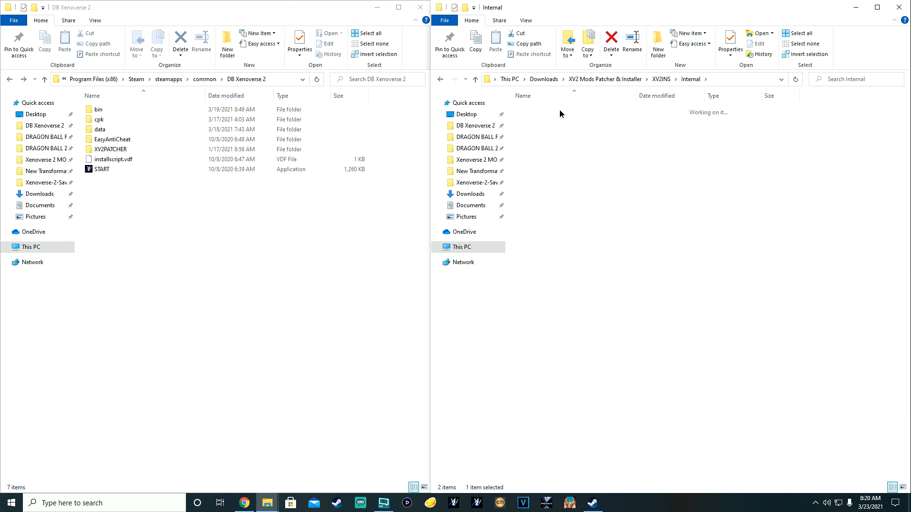
pyautogui.click(441, 81)
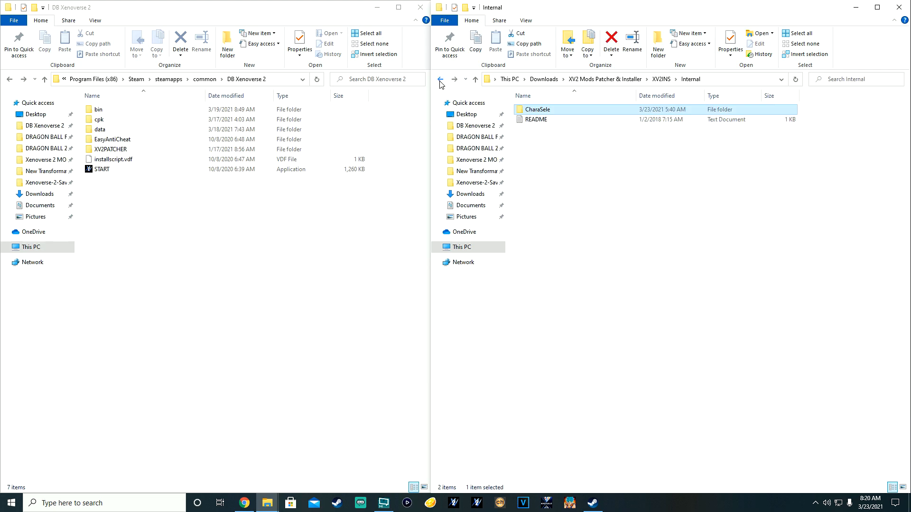
pyautogui.click(454, 80)
# Step: Check the action_script and CHARASELE_fla folders, then return to XV2INS and launch xv2ins
pyautogui.doubleClick(525, 110)
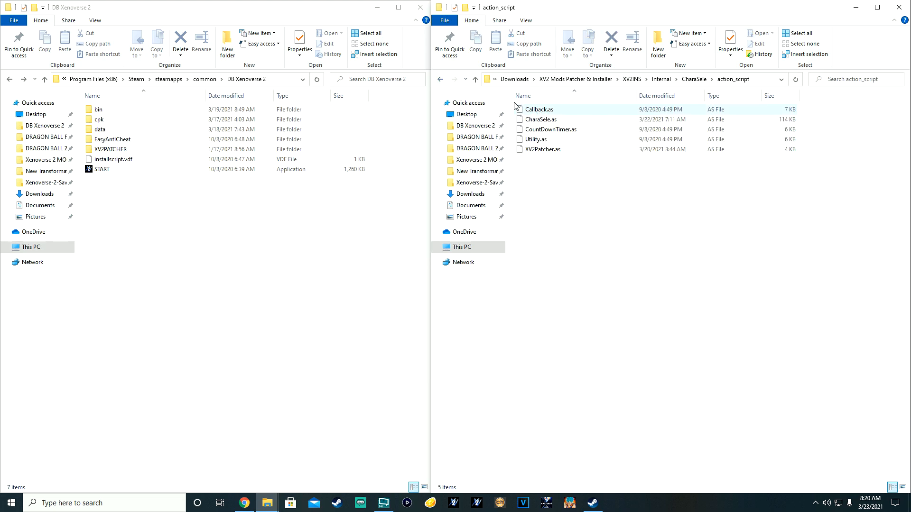
pyautogui.click(440, 80)
pyautogui.doubleClick(532, 120)
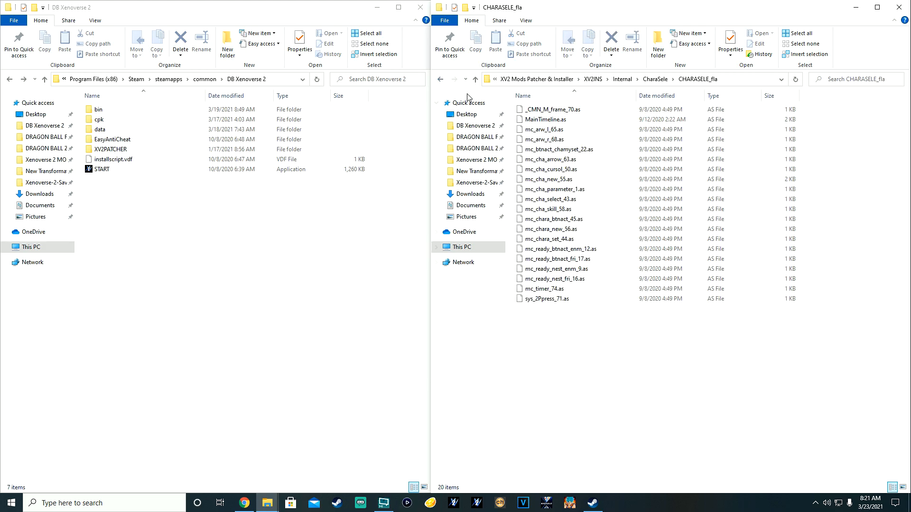
pyautogui.click(440, 79)
pyautogui.click(440, 80)
pyautogui.click(440, 80)
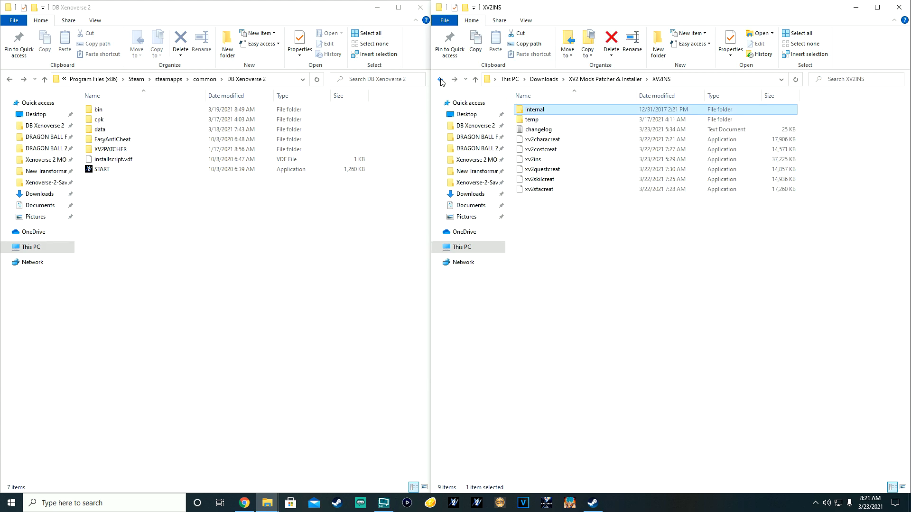
pyautogui.click(535, 160)
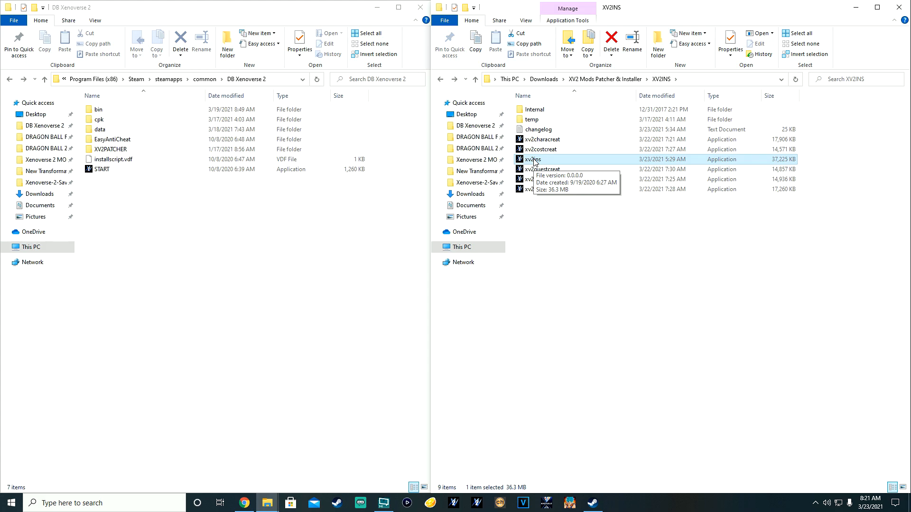
pyautogui.doubleClick(526, 163)
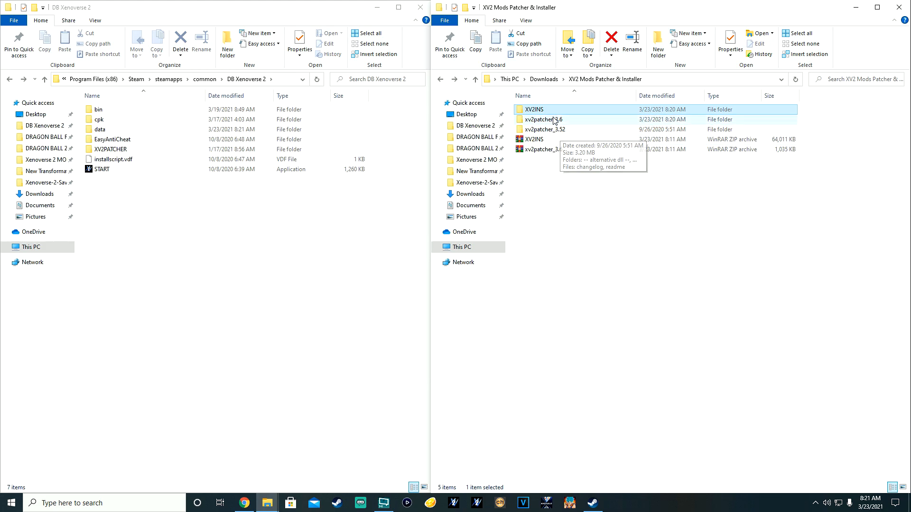
# Step: Open the game's XV2PATCHER beside xv2patcher_3.6's XV2PATCHER and select its xv2patcher settings file
pyautogui.doubleClick(532, 121)
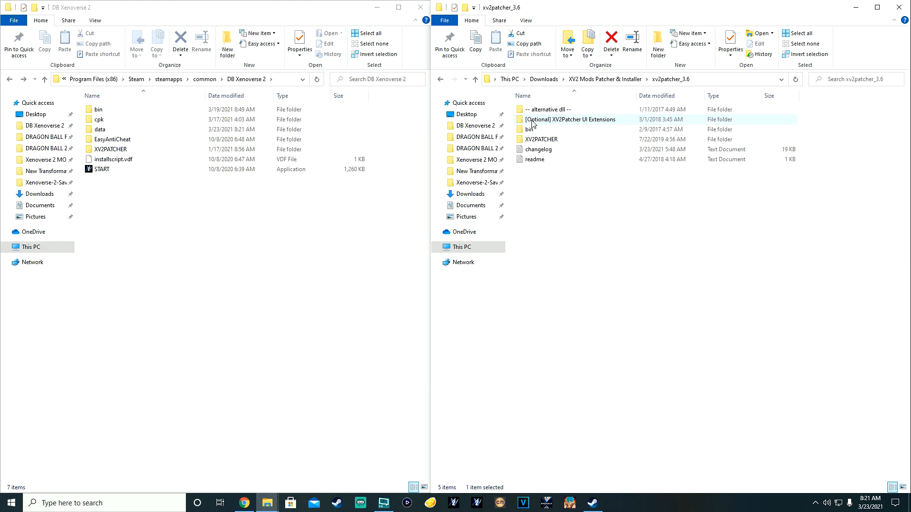
pyautogui.click(532, 123)
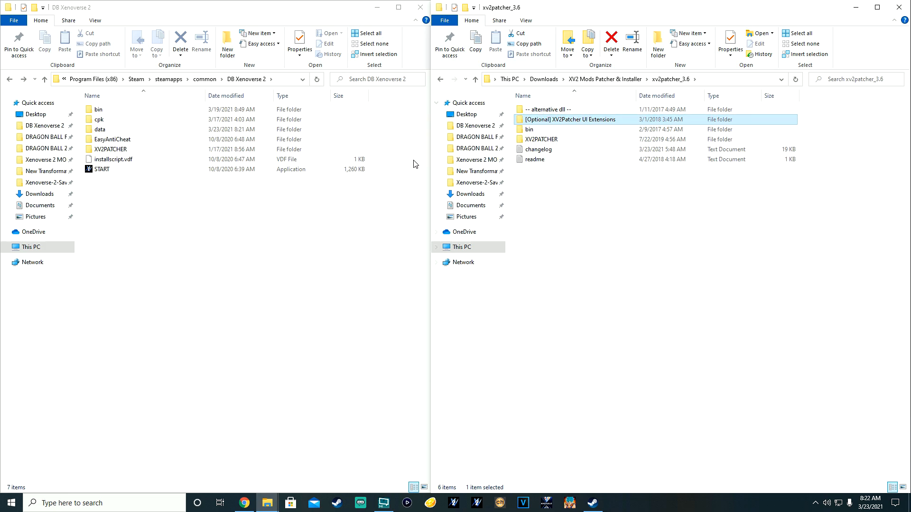
pyautogui.click(534, 192)
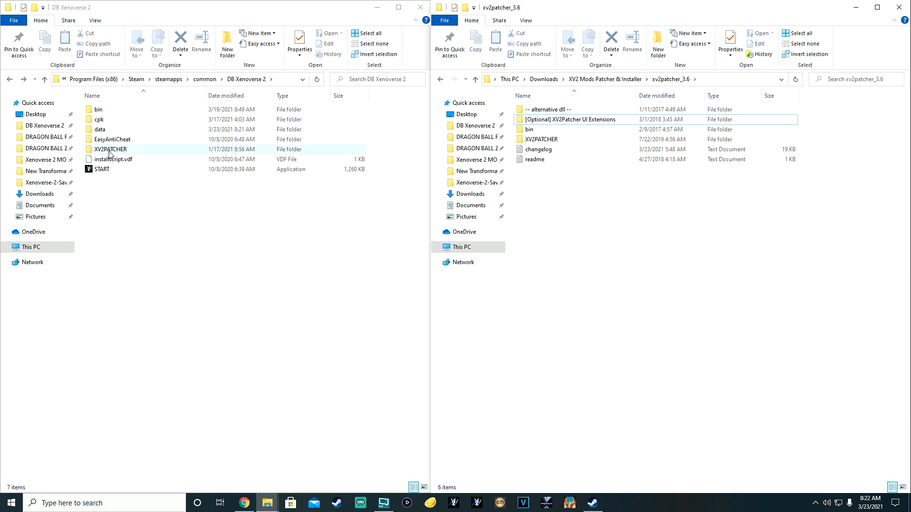
pyautogui.doubleClick(104, 150)
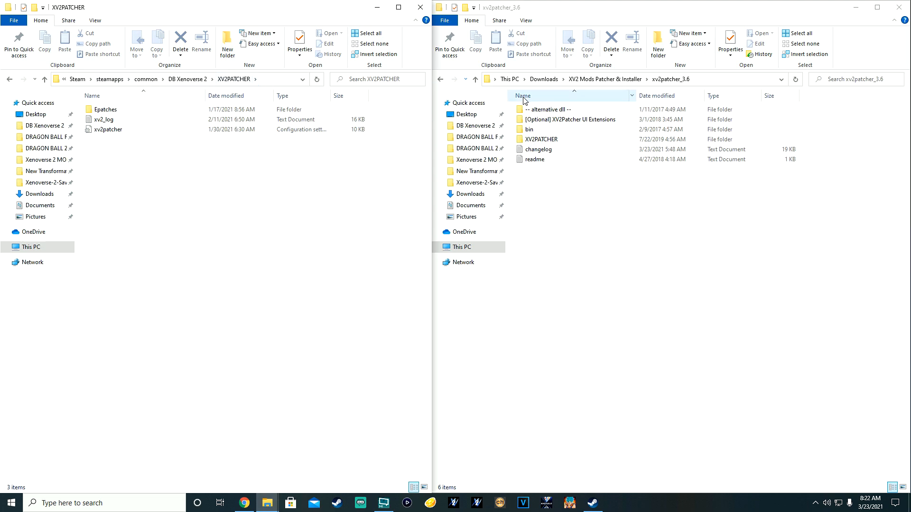
pyautogui.doubleClick(532, 139)
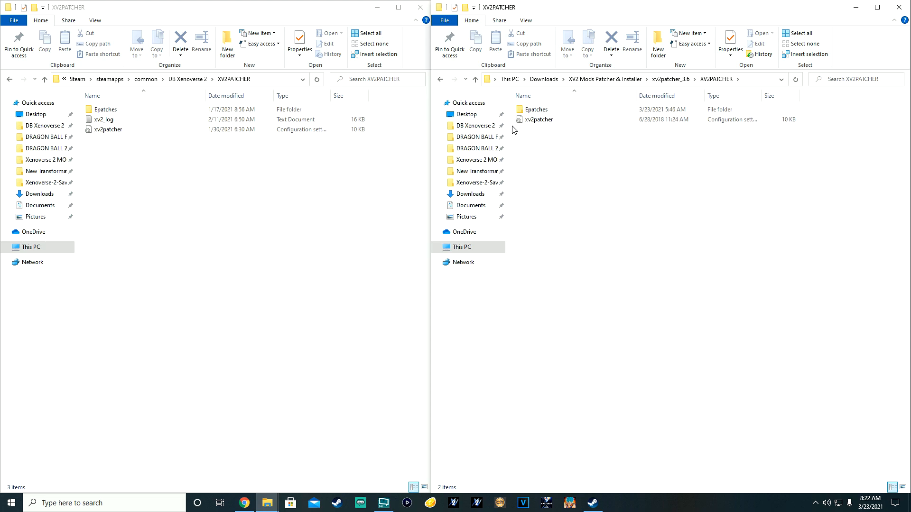
pyautogui.click(534, 122)
# Step: Copy the new xv2patcher settings file into the game's XV2PATCHER folder, replacing xv2patcher.ini
pyautogui.rightClick(534, 122)
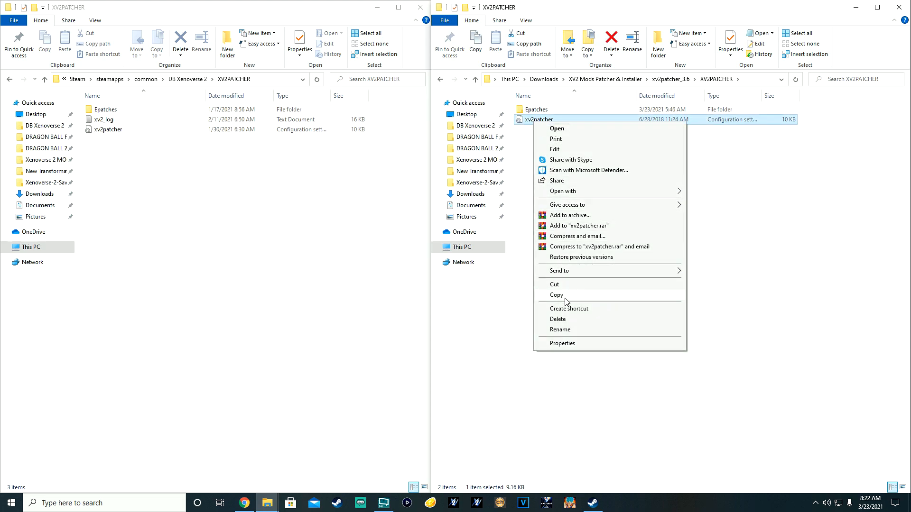
pyautogui.click(558, 302)
pyautogui.rightClick(138, 197)
pyautogui.click(171, 261)
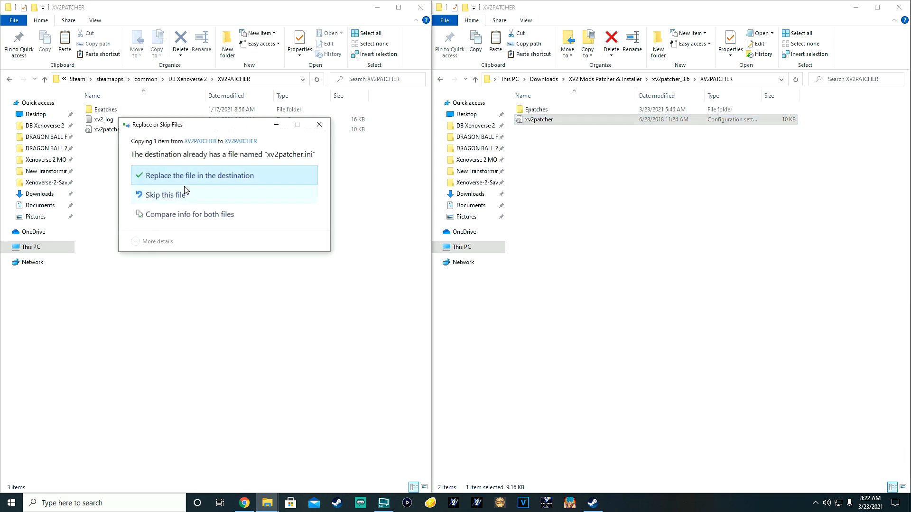
pyautogui.click(190, 176)
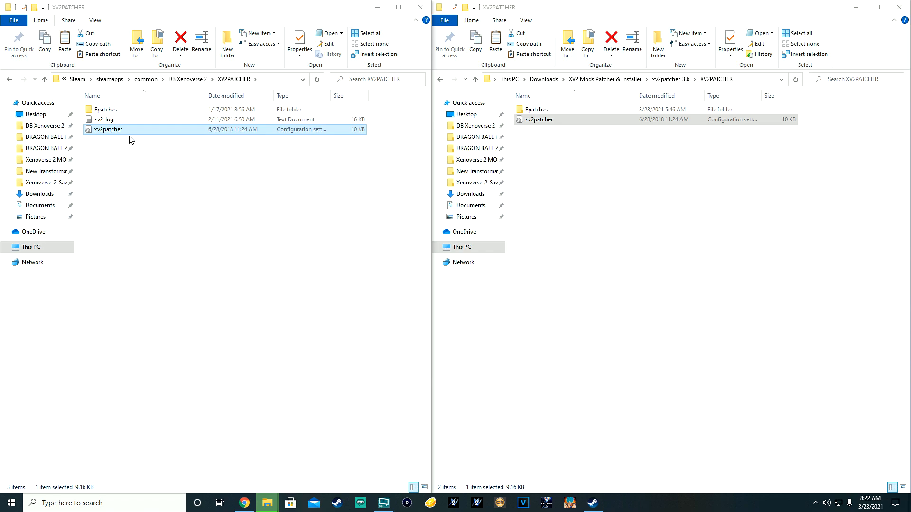
# Step: Copy all 22 Epatches files into the game's Epatches folder, replacing same-named files
pyautogui.doubleClick(535, 111)
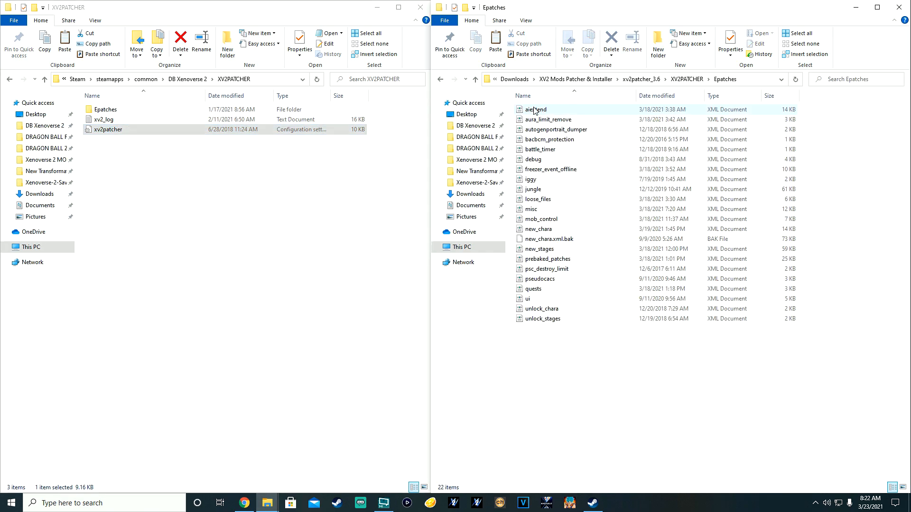
pyautogui.doubleClick(112, 113)
pyautogui.moveTo(551, 359); pyautogui.dragTo(535, 113)
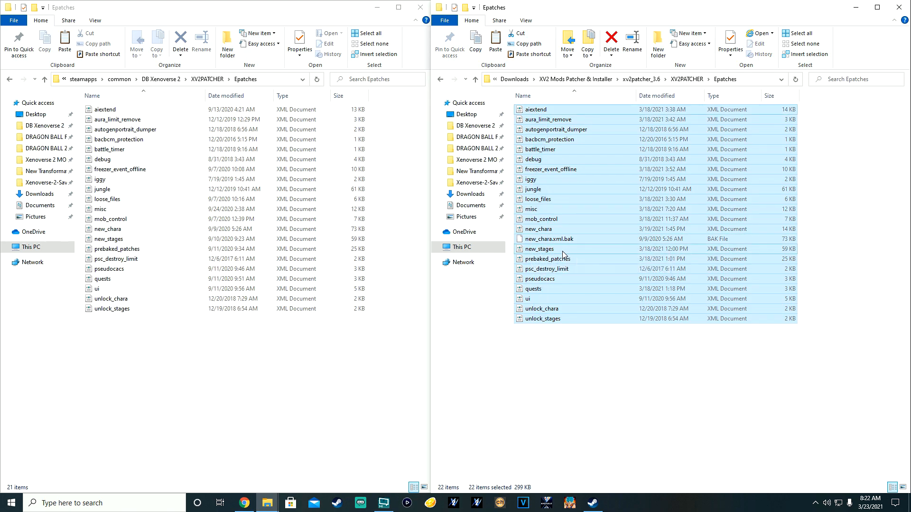
pyautogui.rightClick(543, 241)
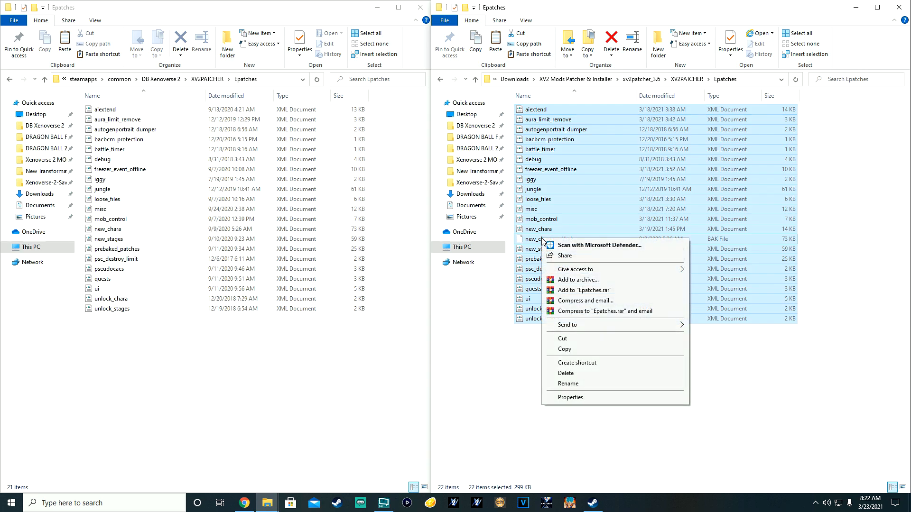
pyautogui.click(565, 350)
pyautogui.rightClick(176, 344)
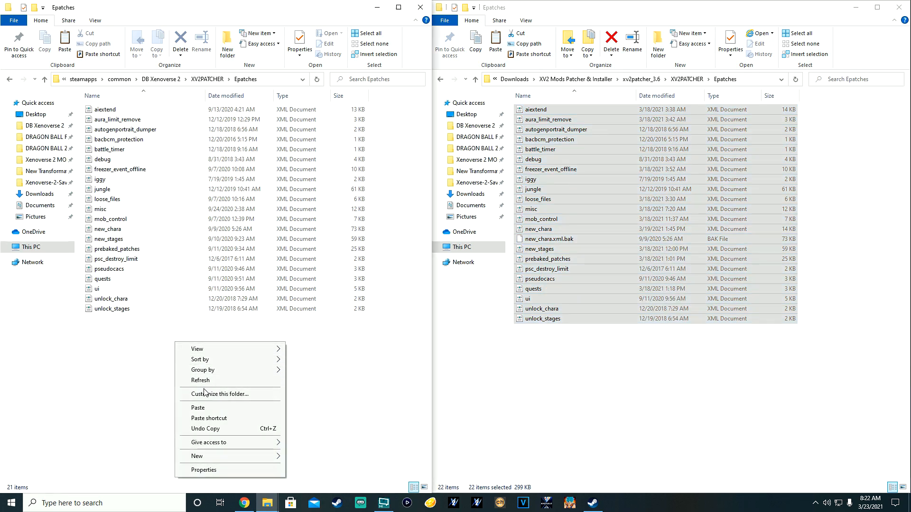
pyautogui.click(198, 408)
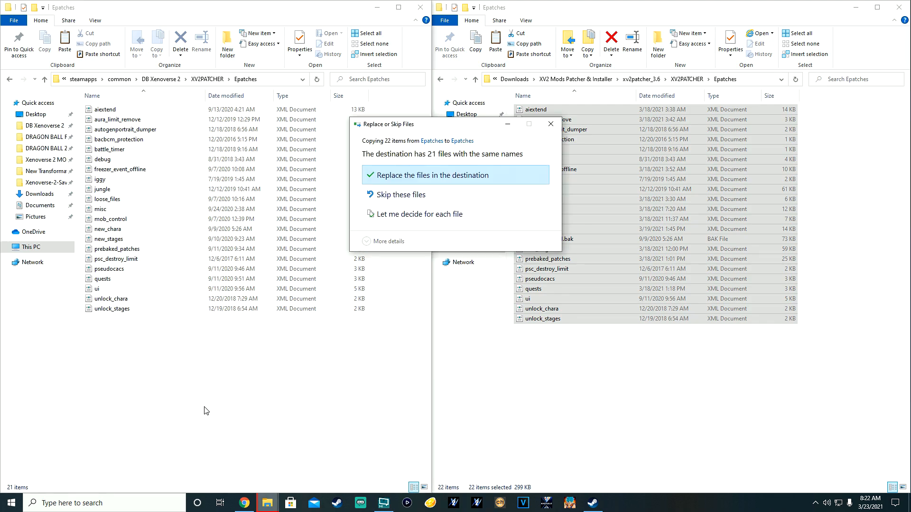
pyautogui.click(396, 179)
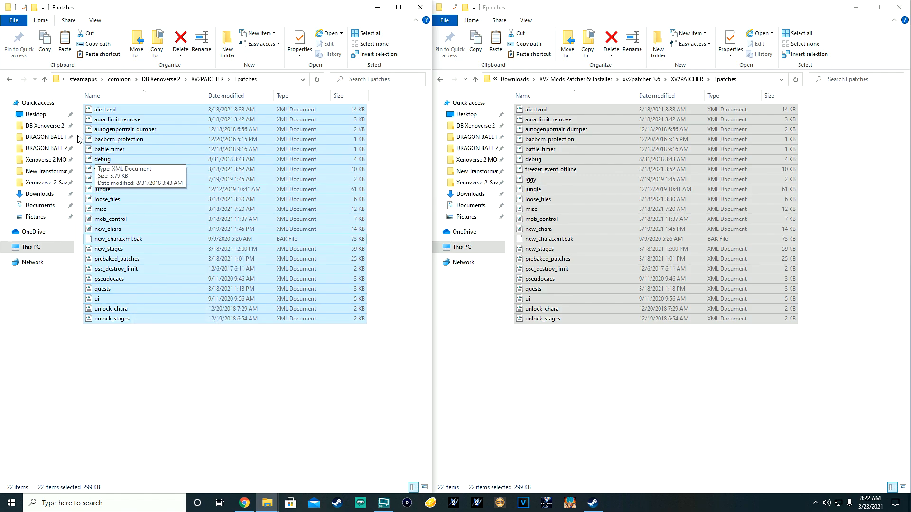
# Step: Go back until the left window shows DB Xenoverse 2 and the right shows xv2patcher_3.6
pyautogui.click(440, 79)
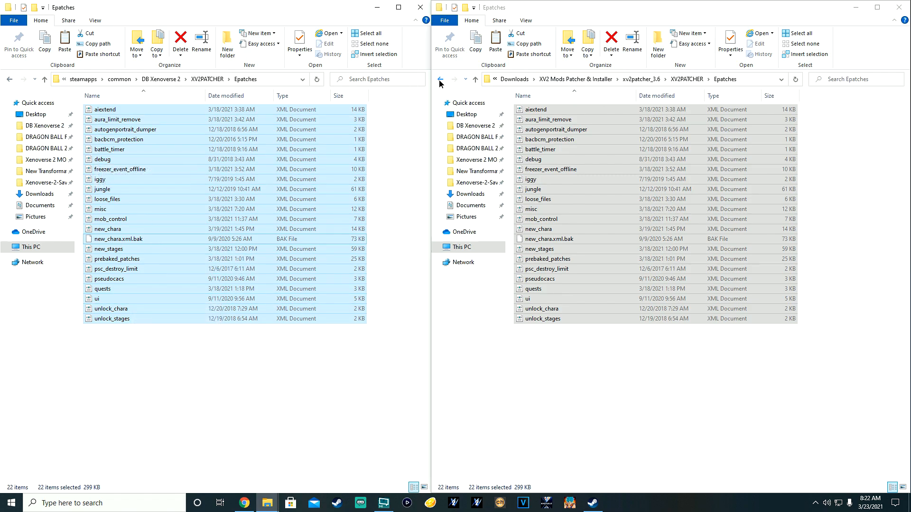
pyautogui.click(9, 79)
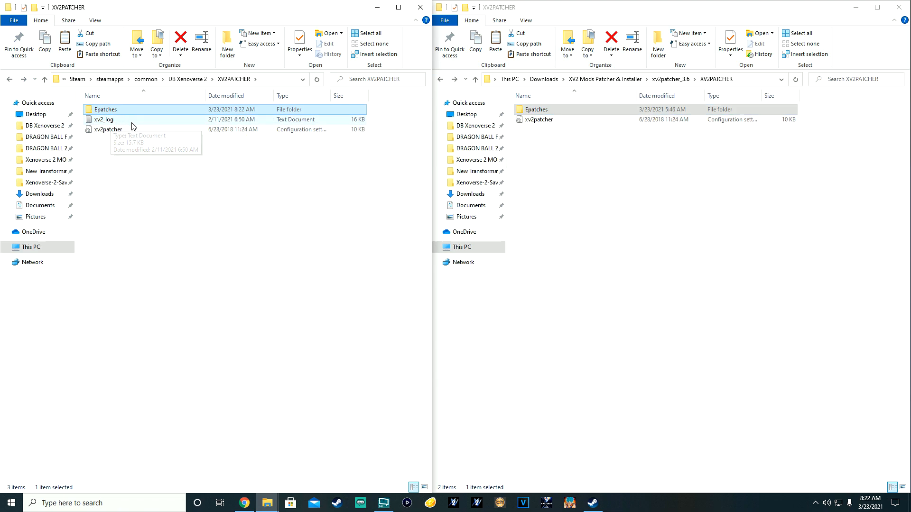
pyautogui.click(104, 120)
pyautogui.click(441, 80)
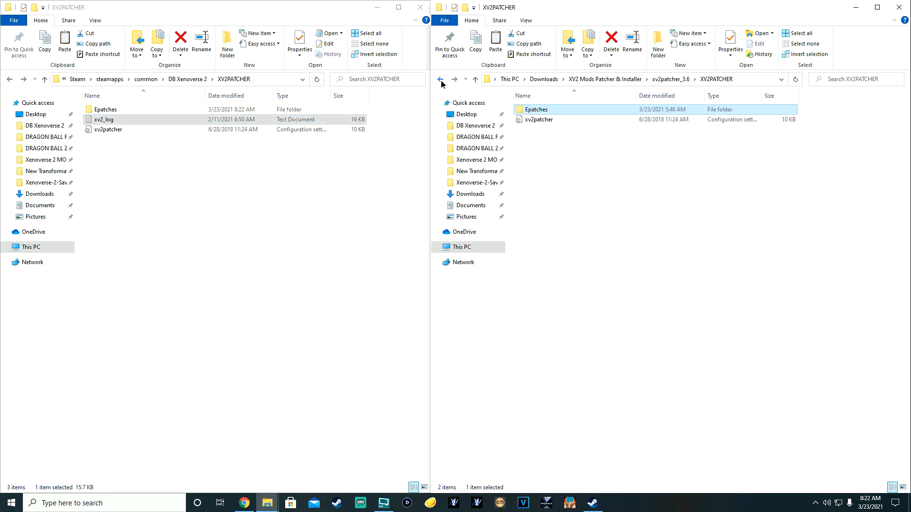
pyautogui.click(9, 79)
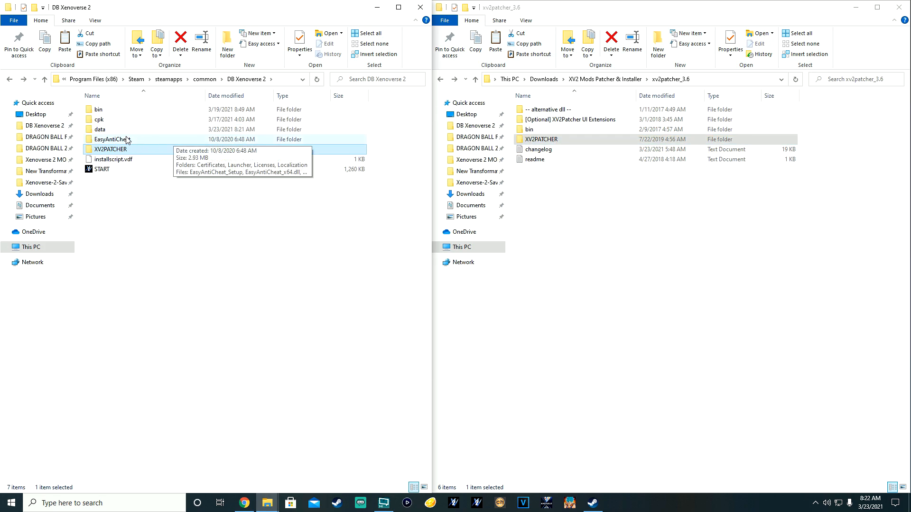
# Step: Paste xinput1_3.dll (1,467 KB) from xv2patcher_3.6\bin into the game's bin folder
pyautogui.doubleClick(114, 110)
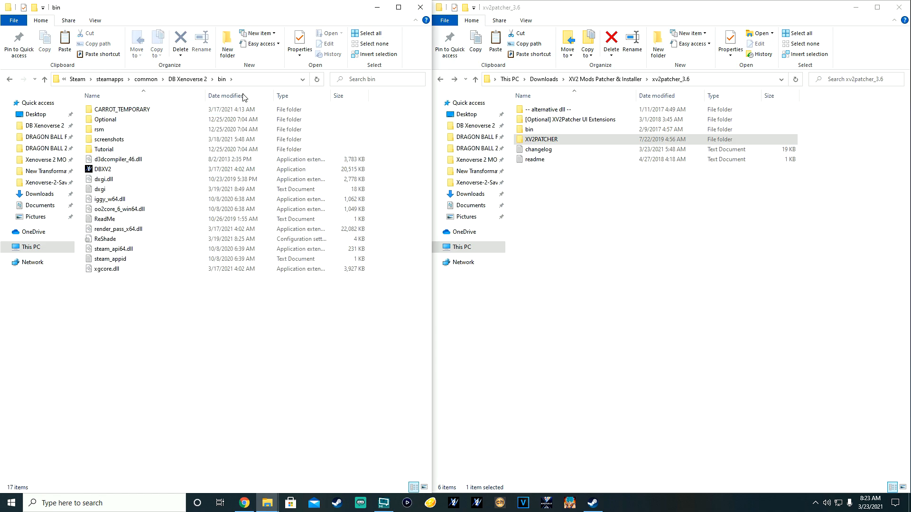
pyautogui.doubleClick(528, 130)
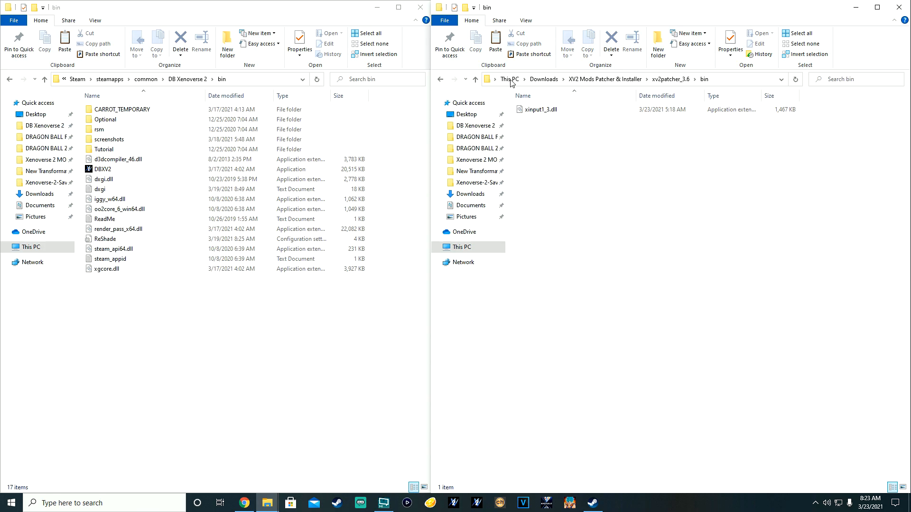
pyautogui.rightClick(536, 111)
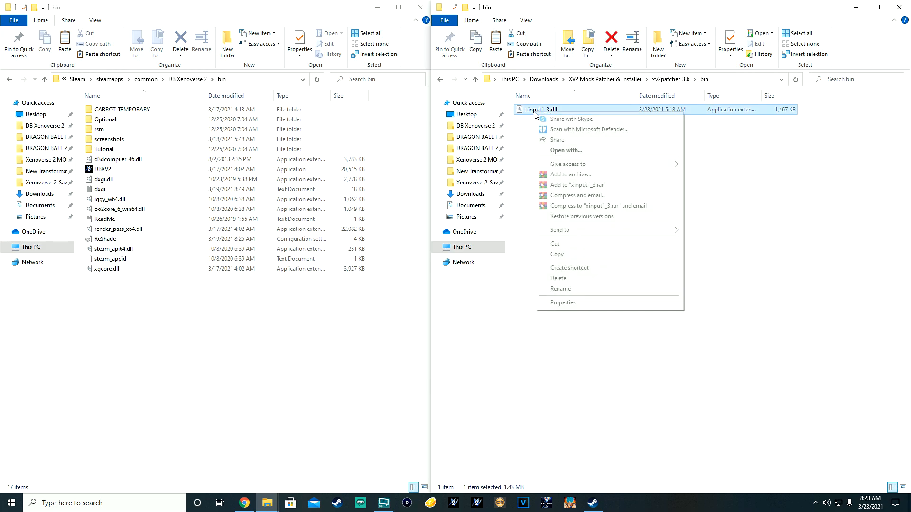
pyautogui.click(557, 255)
pyautogui.click(209, 296)
pyautogui.rightClick(126, 309)
pyautogui.click(151, 376)
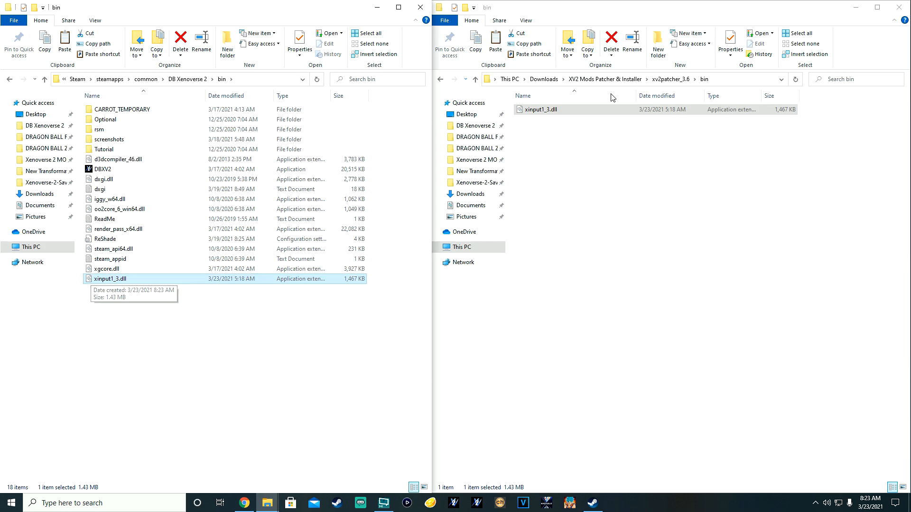
pyautogui.click(440, 80)
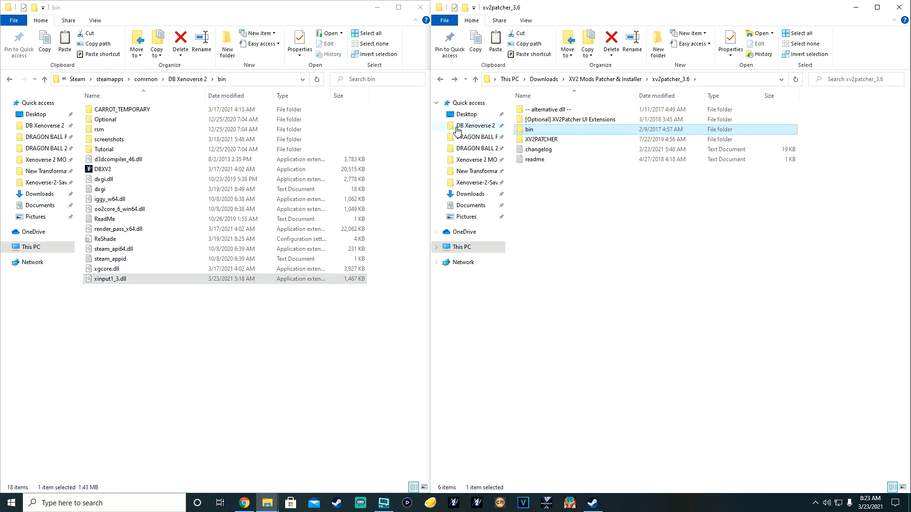
# Step: Open data\ui\iggy in both the UI Extensions folder and the game folder
pyautogui.click(10, 79)
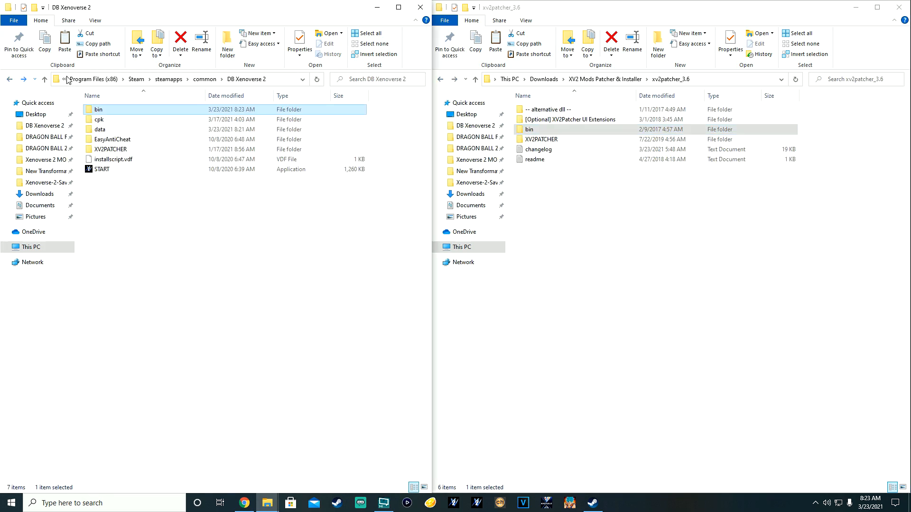
pyautogui.doubleClick(558, 120)
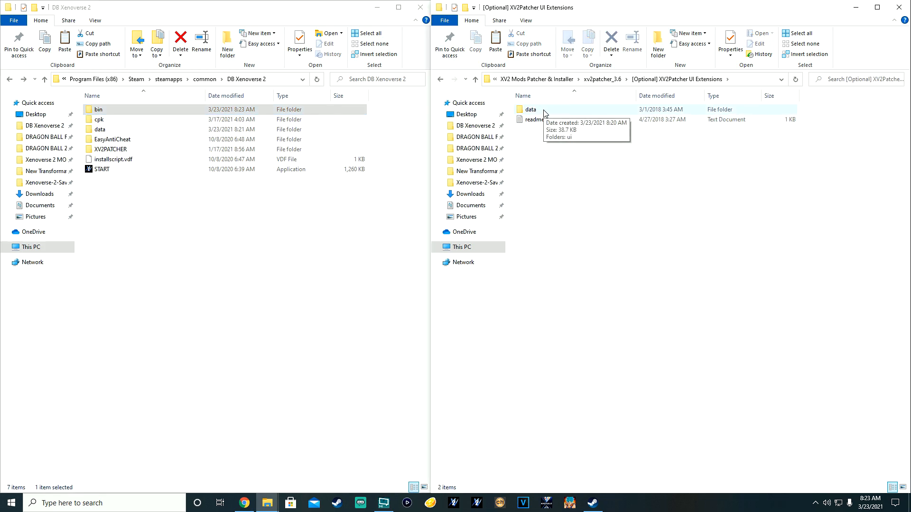
pyautogui.doubleClick(544, 111)
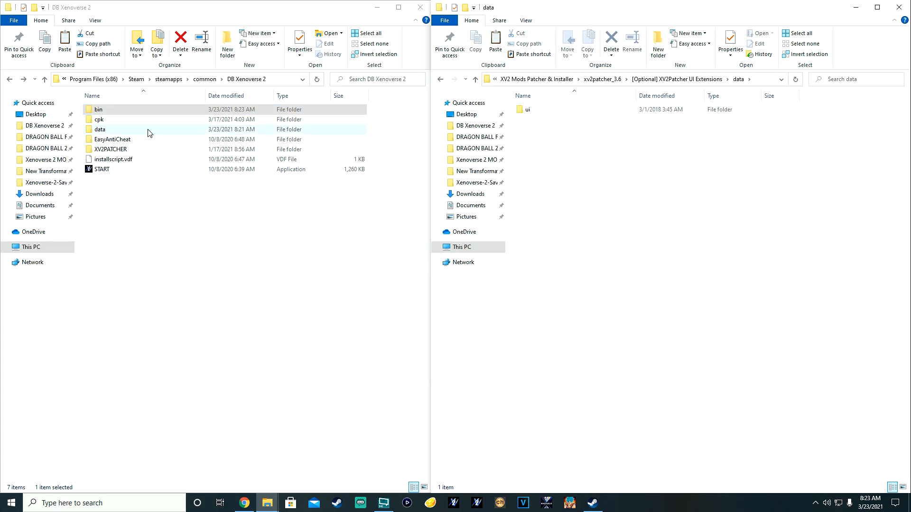
pyautogui.doubleClick(101, 131)
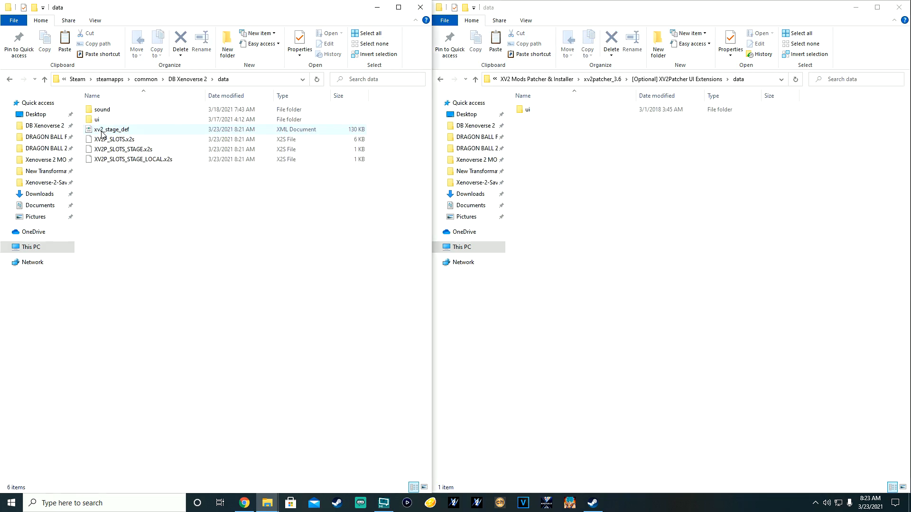
pyautogui.doubleClick(105, 123)
pyautogui.doubleClick(532, 110)
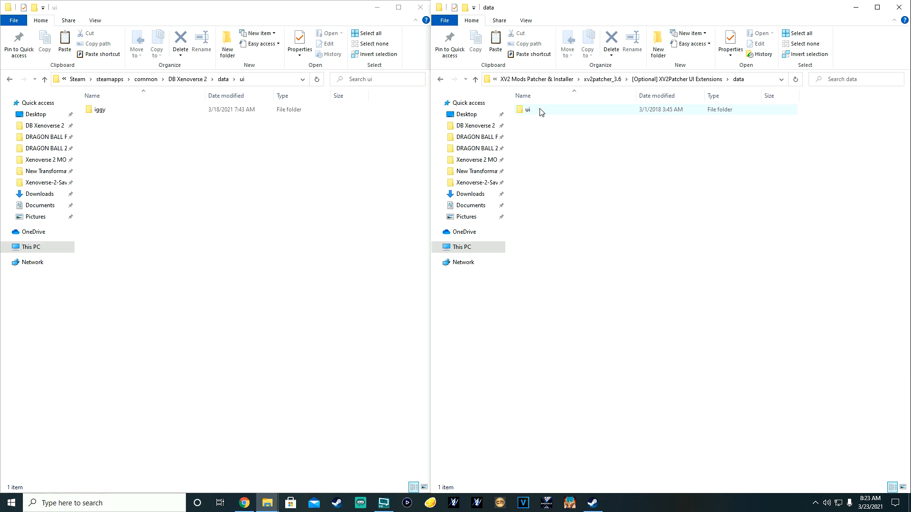
pyautogui.doubleClick(533, 111)
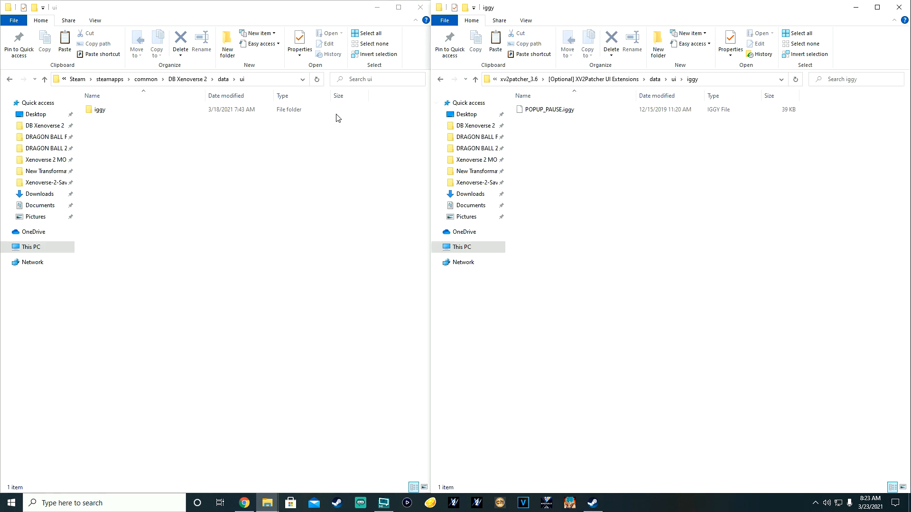
pyautogui.doubleClick(114, 112)
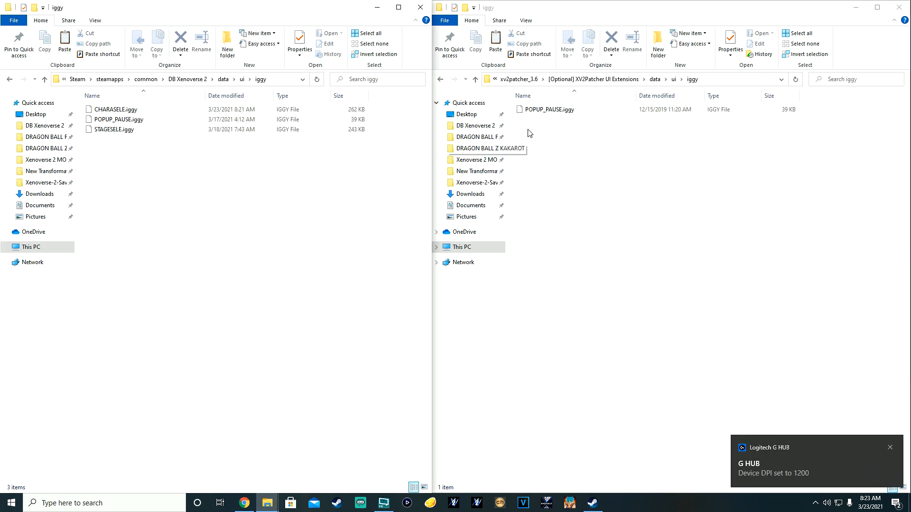
pyautogui.click(646, 228)
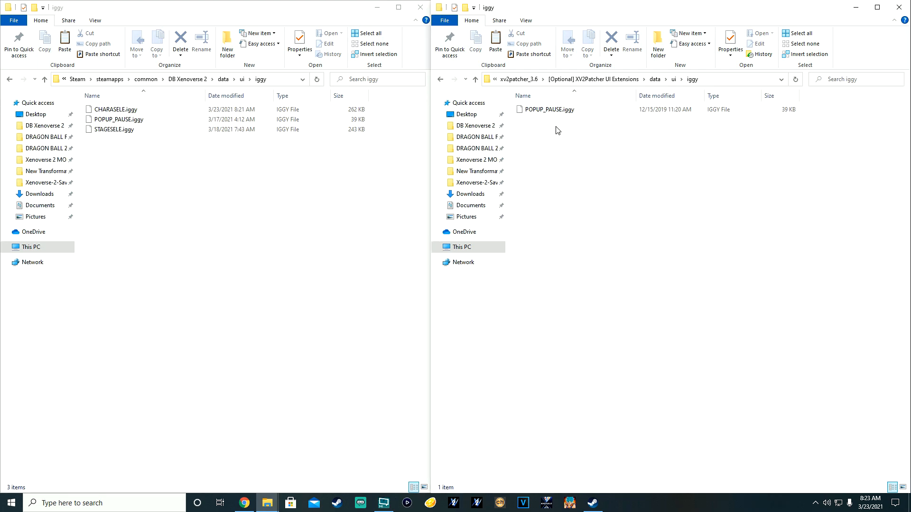
# Step: Replace the game's POPUP_PAUSE.iggy with the UI Extensions copy, then back out of both folders
pyautogui.rightClick(544, 112)
pyautogui.click(561, 252)
pyautogui.rightClick(145, 171)
pyautogui.click(169, 234)
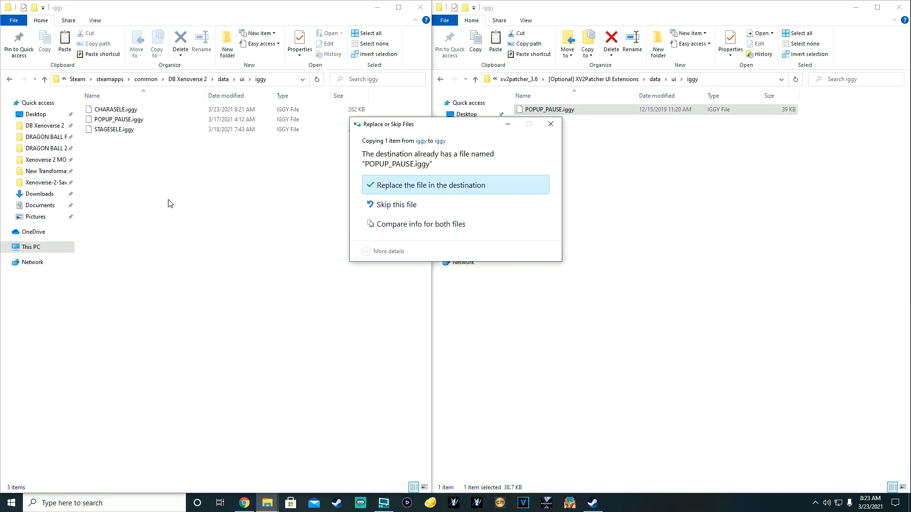
pyautogui.click(409, 186)
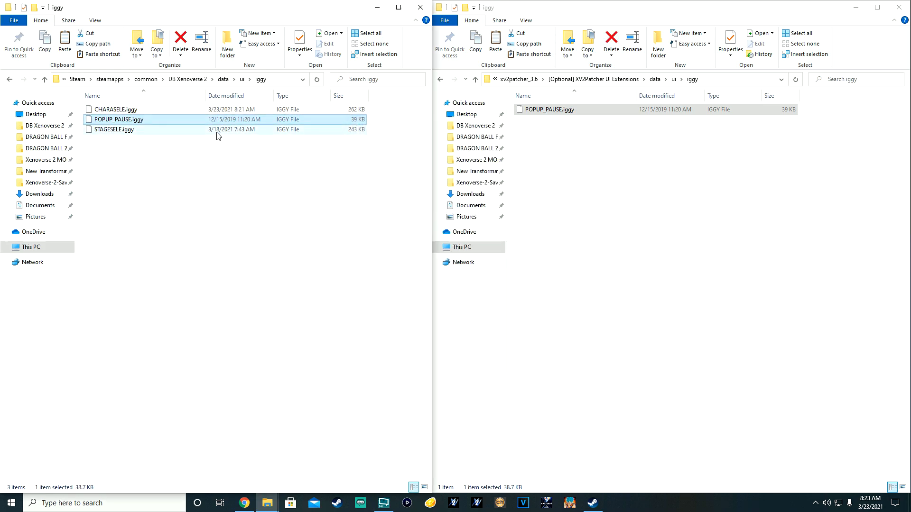
pyautogui.click(440, 79)
pyautogui.click(440, 79)
pyautogui.click(440, 79)
pyautogui.click(10, 80)
# Step: Navigate to xv2patcher_3.6's '-- alternative dll --' folder on the right and the game's bin folder on the left
pyautogui.click(10, 80)
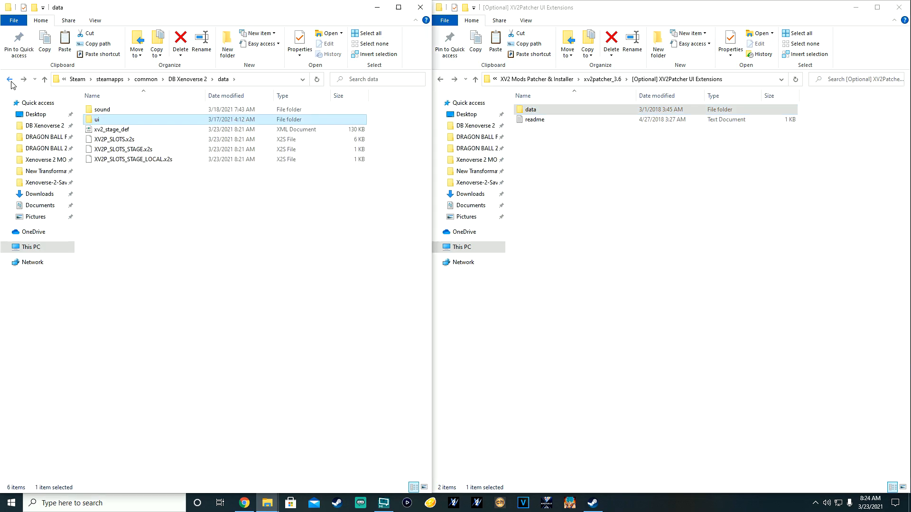
pyautogui.click(11, 80)
pyautogui.click(440, 80)
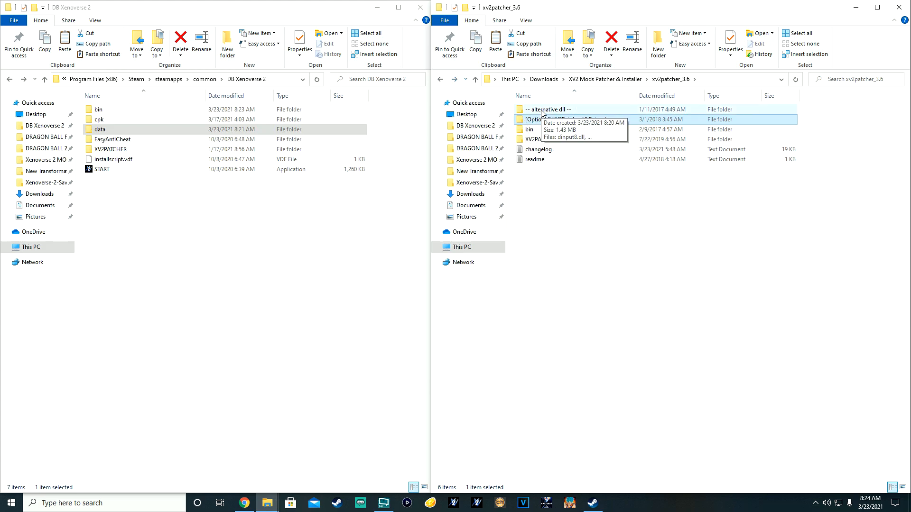
pyautogui.doubleClick(542, 111)
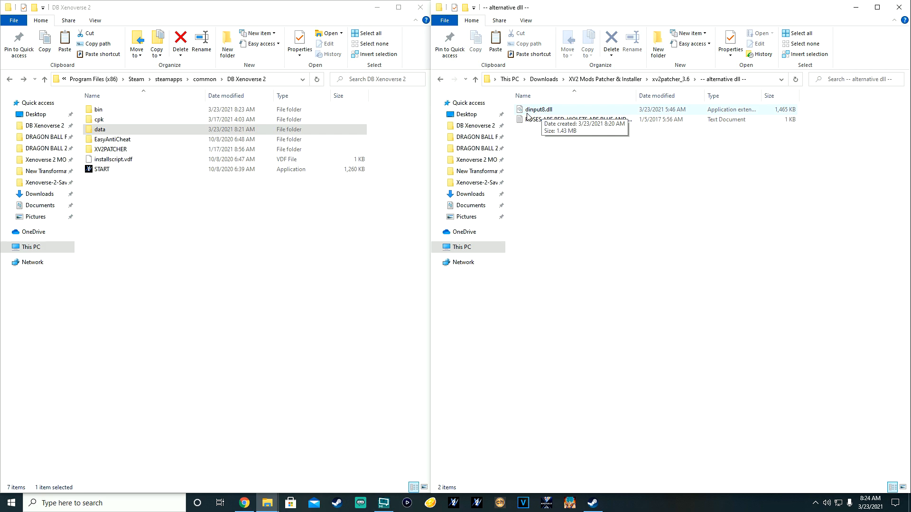
pyautogui.doubleClick(126, 112)
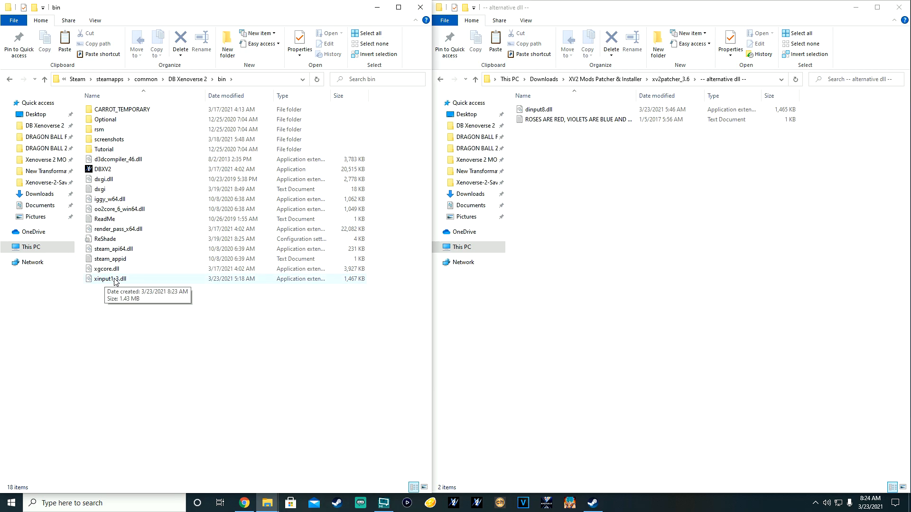
# Step: Compare the patcher's dinput8.dll with xinput1_3.dll and xgcore.dll in the game's bin folder
pyautogui.click(534, 113)
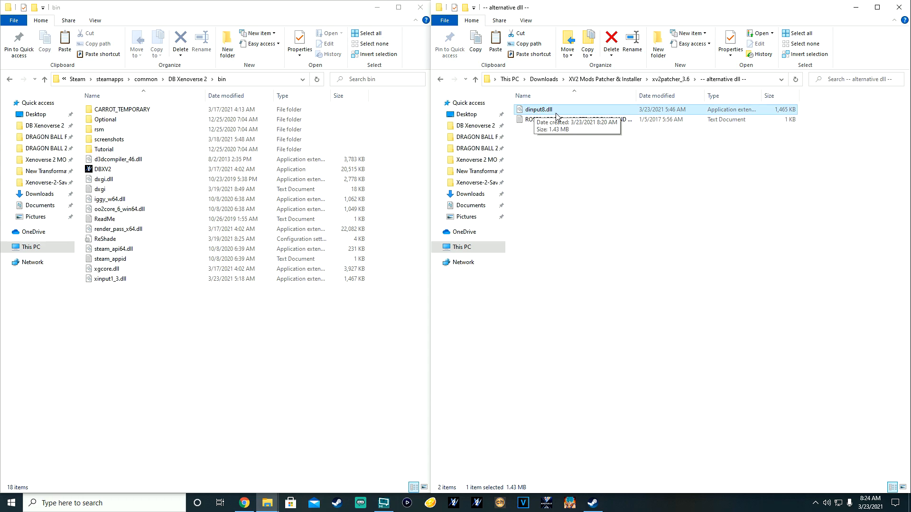
pyautogui.click(152, 294)
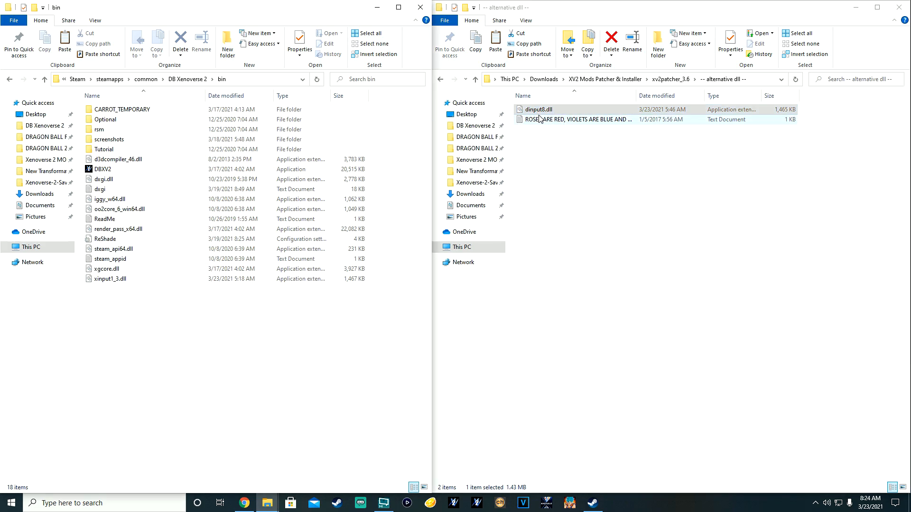
pyautogui.click(129, 279)
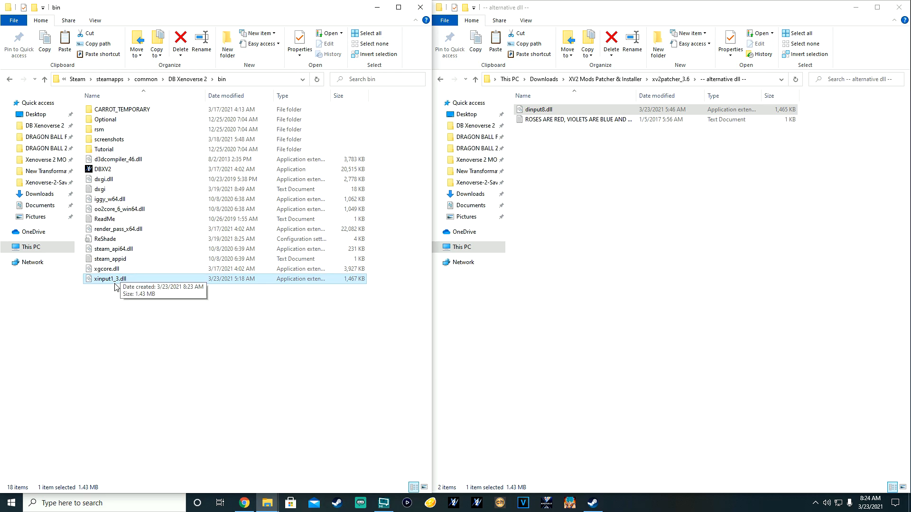
pyautogui.click(145, 298)
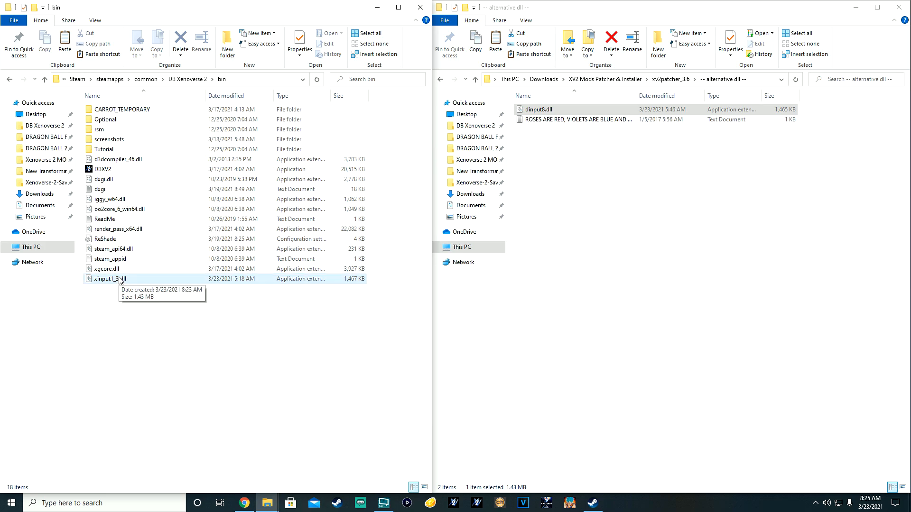
pyautogui.click(522, 112)
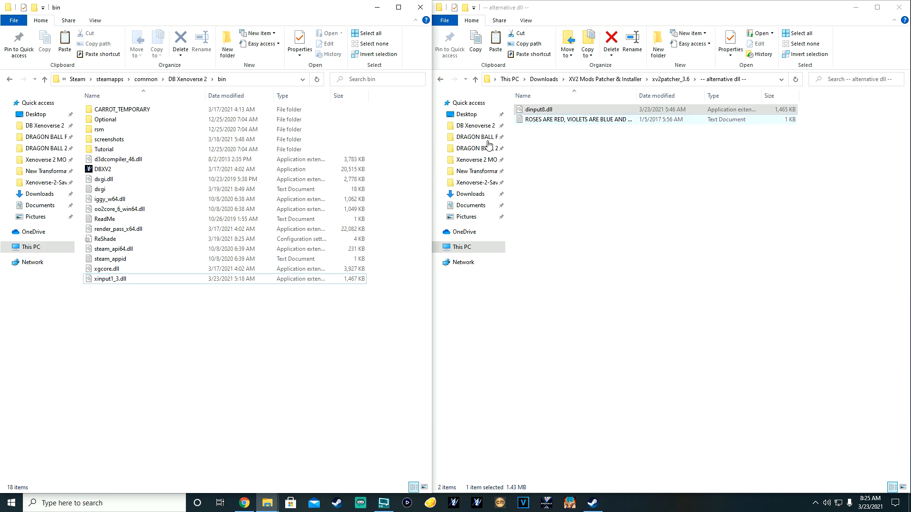
pyautogui.click(107, 270)
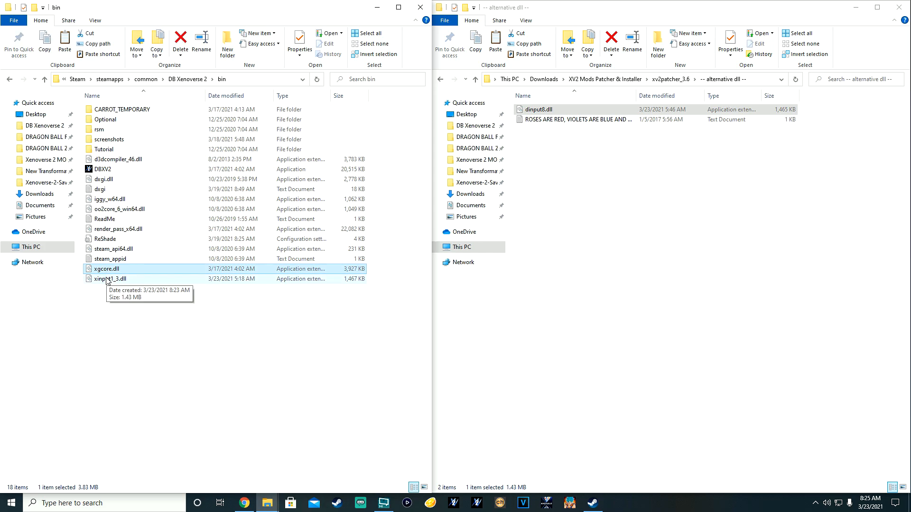
# Step: Go back to the DB Xenoverse 2 and XV2 Mods Patcher & Installer folders, briefly peeking inside XV2INS
pyautogui.click(10, 80)
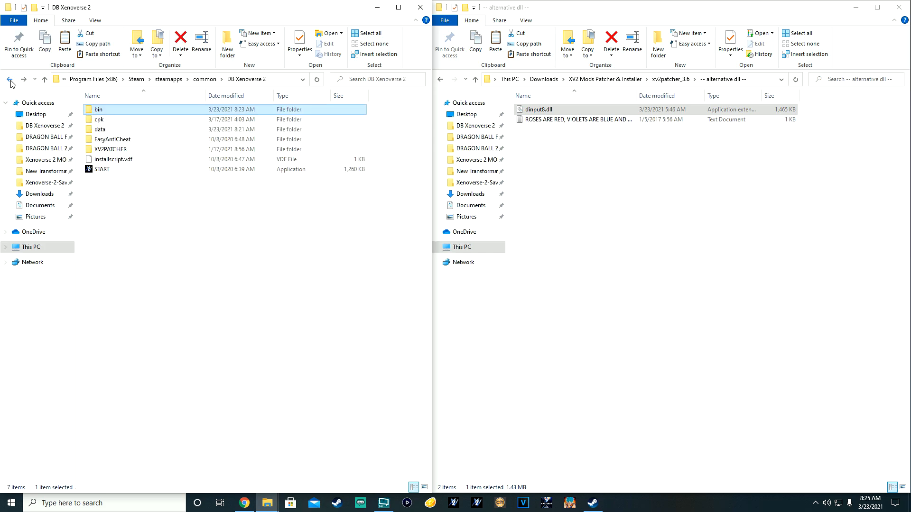
pyautogui.click(441, 80)
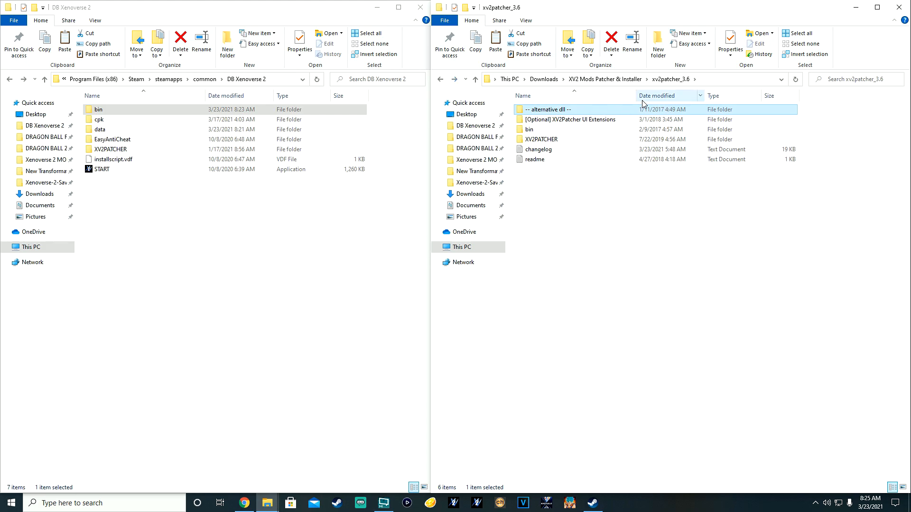
pyautogui.click(444, 82)
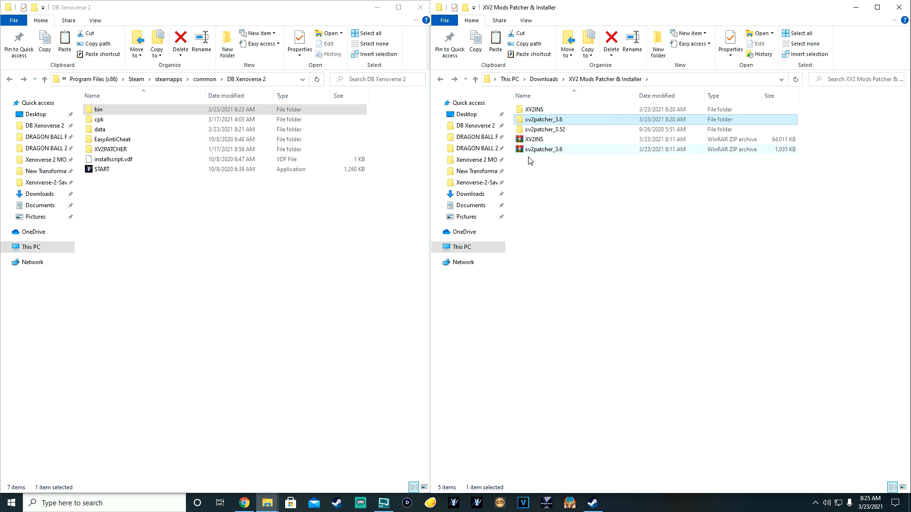
pyautogui.click(535, 109)
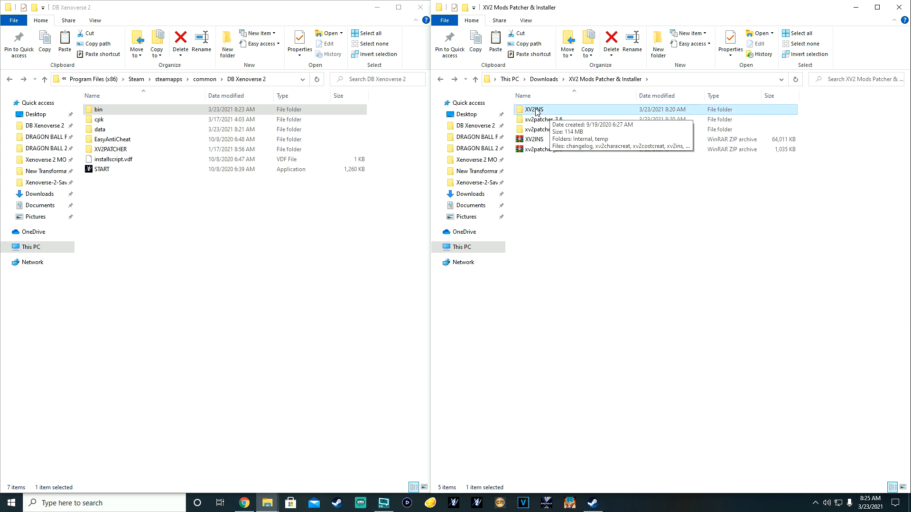
pyautogui.doubleClick(535, 110)
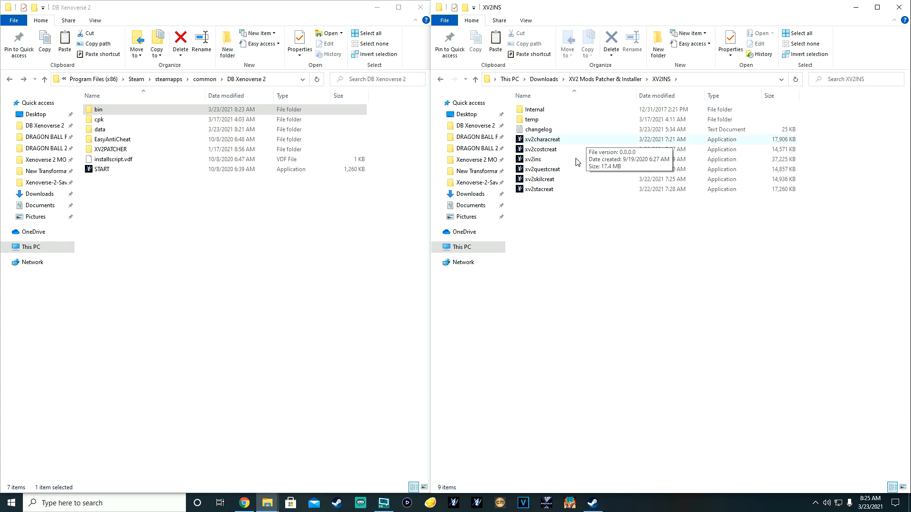
pyautogui.click(440, 80)
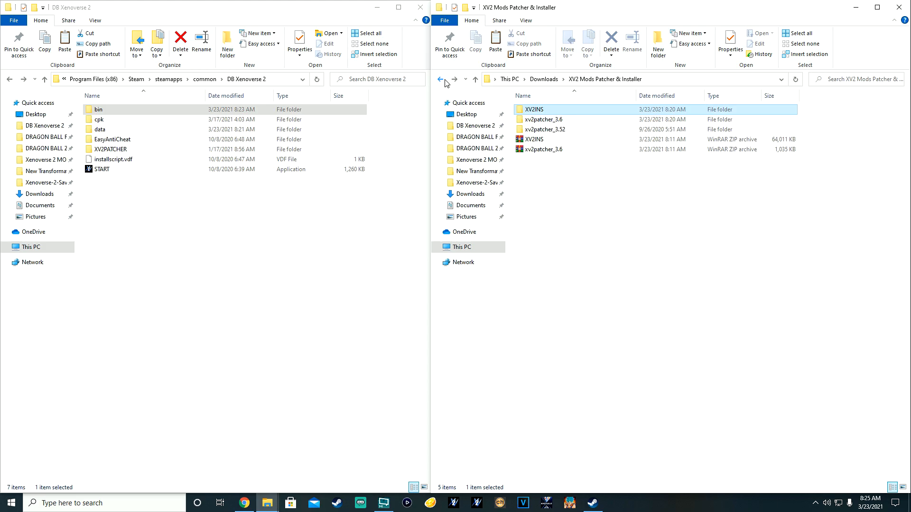
# Step: Launch xv2ins.exe from the XV2INS folder and move the installer window aside
pyautogui.doubleClick(543, 111)
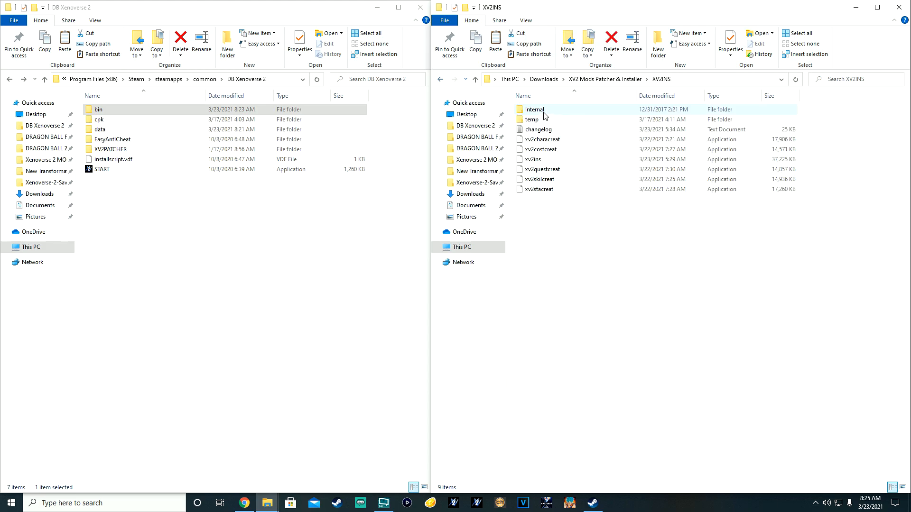
pyautogui.doubleClick(541, 161)
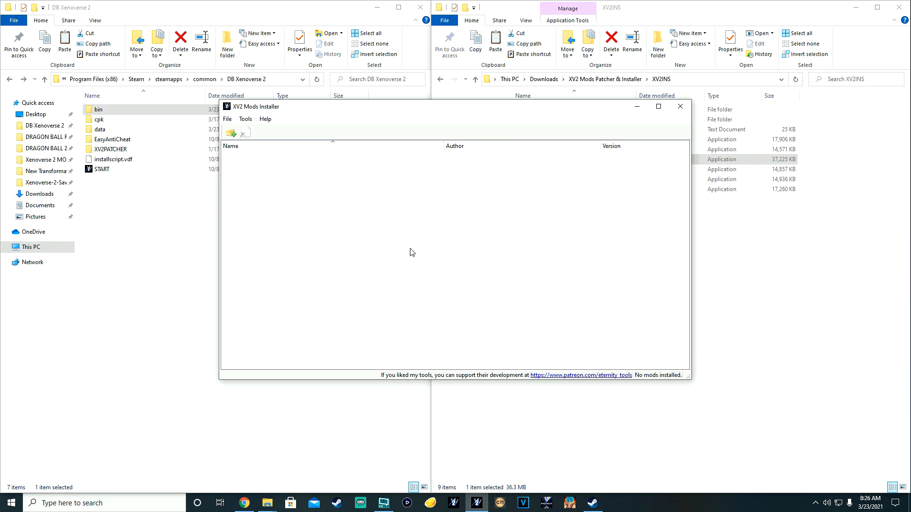
pyautogui.moveTo(401, 116); pyautogui.dragTo(382, 238)
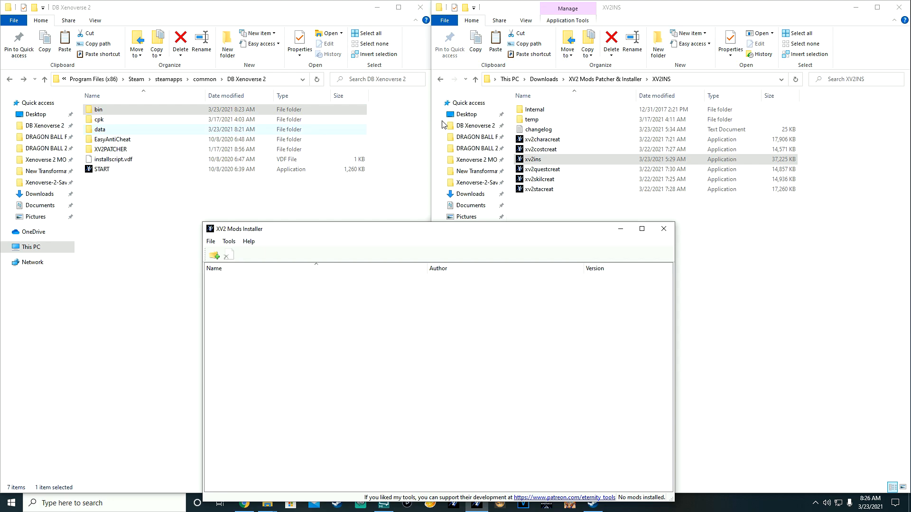
# Step: Browse the game's XV2PATCHER and bin folders, then bring the mods installer back to the front
pyautogui.doubleClick(111, 149)
pyautogui.click(110, 135)
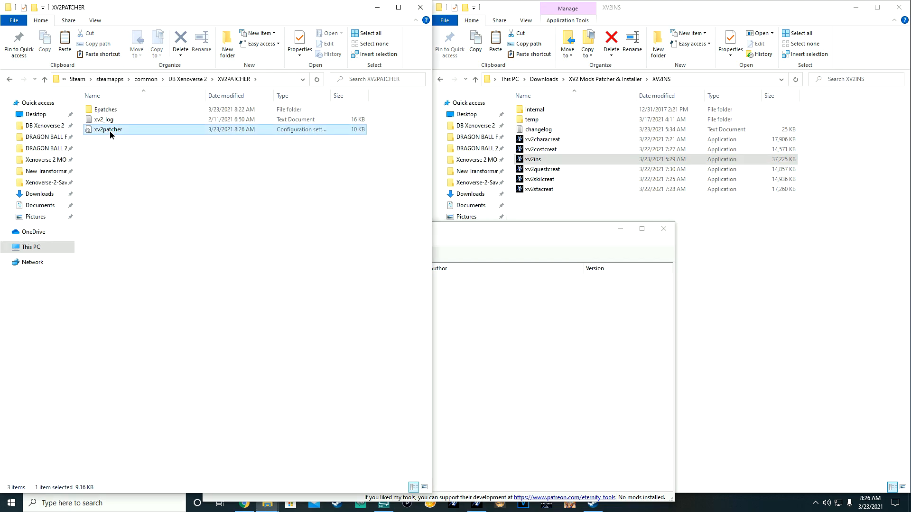
pyautogui.click(9, 79)
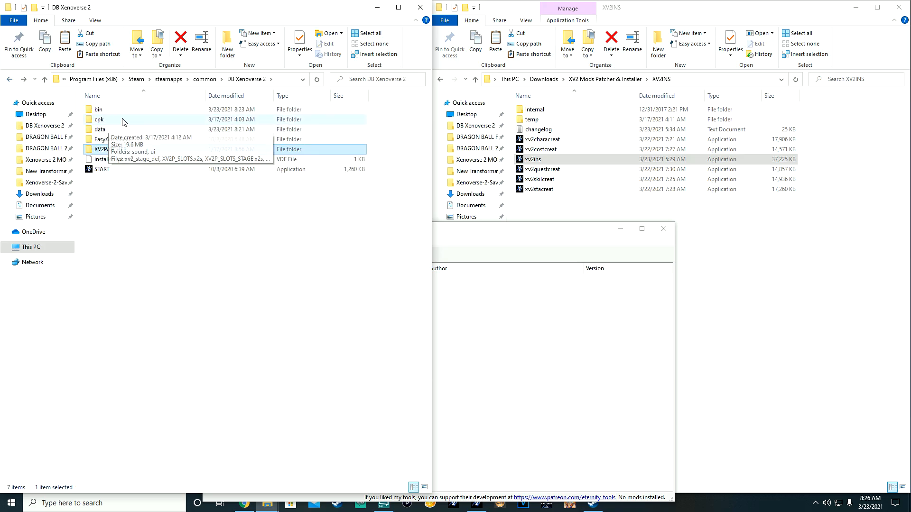
pyautogui.doubleClick(105, 111)
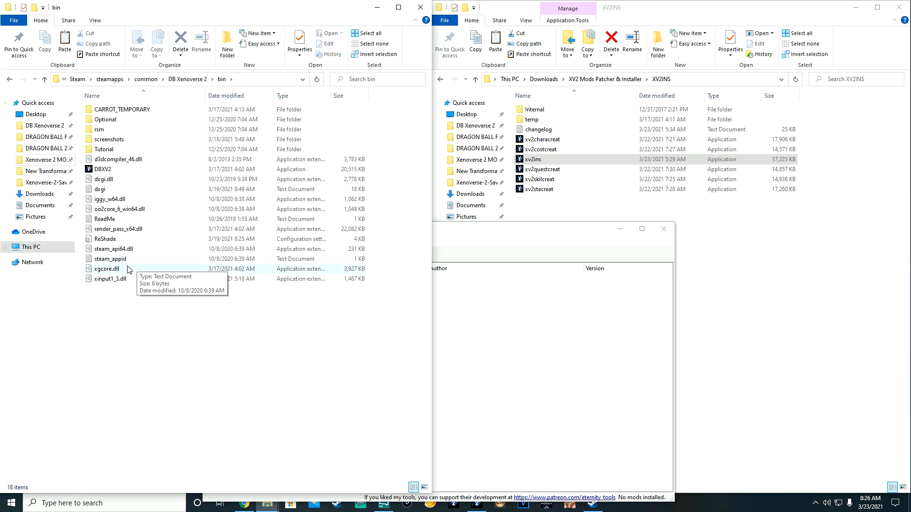
pyautogui.click(9, 78)
pyautogui.click(458, 224)
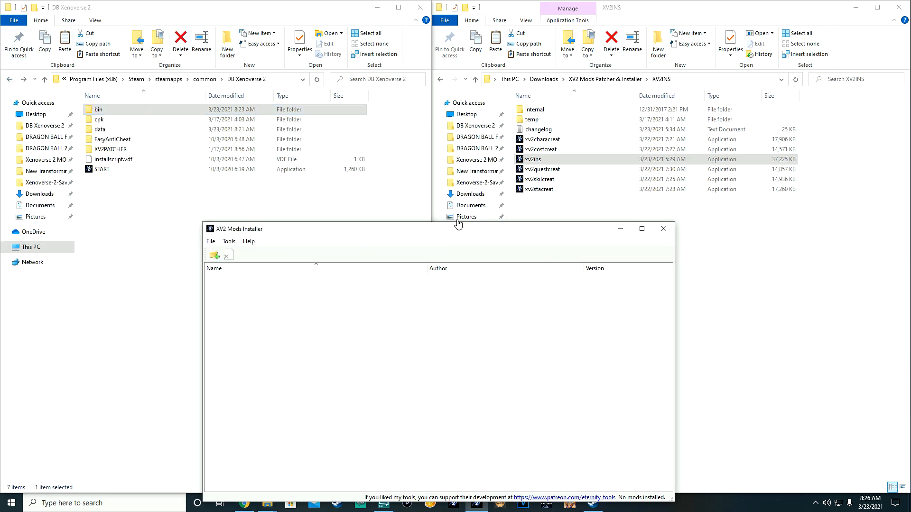
# Step: Run Tools > Clear installation, confirm every prompt, and relaunch xv2ins.exe with no mods installed
pyautogui.moveTo(421, 230); pyautogui.dragTo(433, 110)
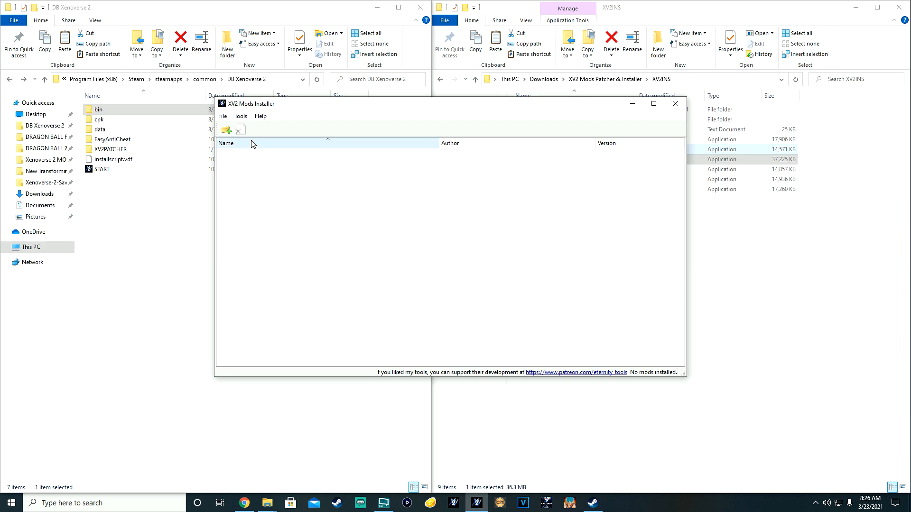
pyautogui.click(238, 119)
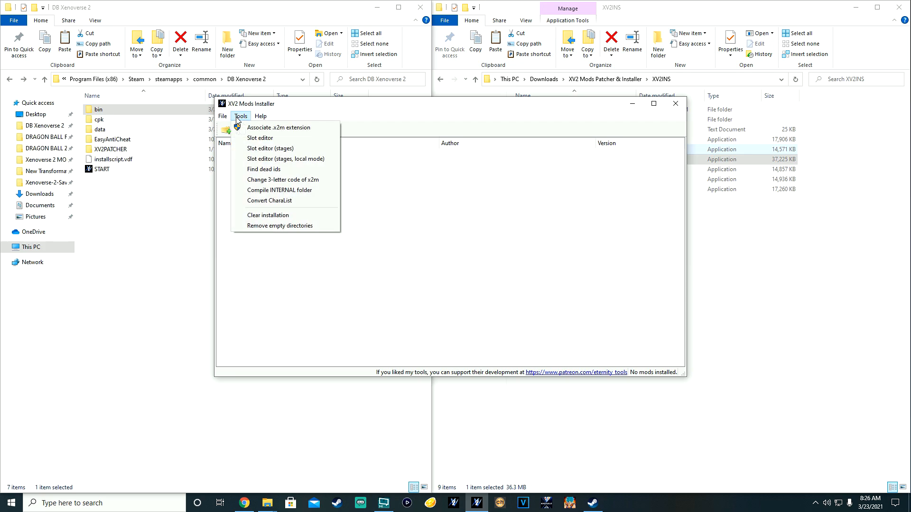
pyautogui.click(265, 216)
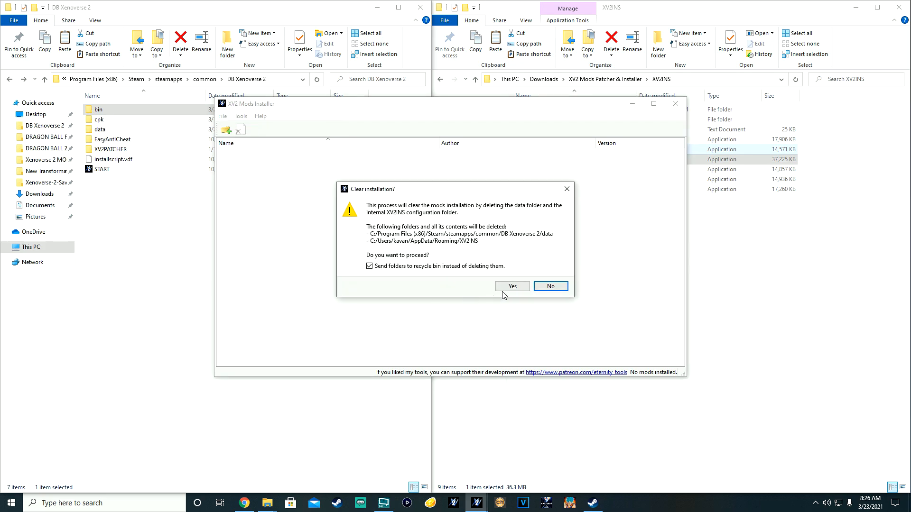
pyautogui.click(504, 289)
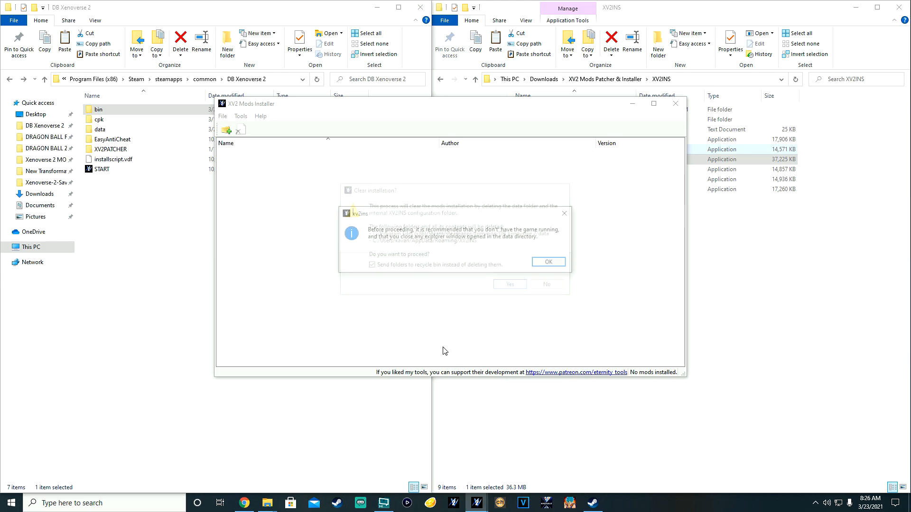
pyautogui.click(546, 261)
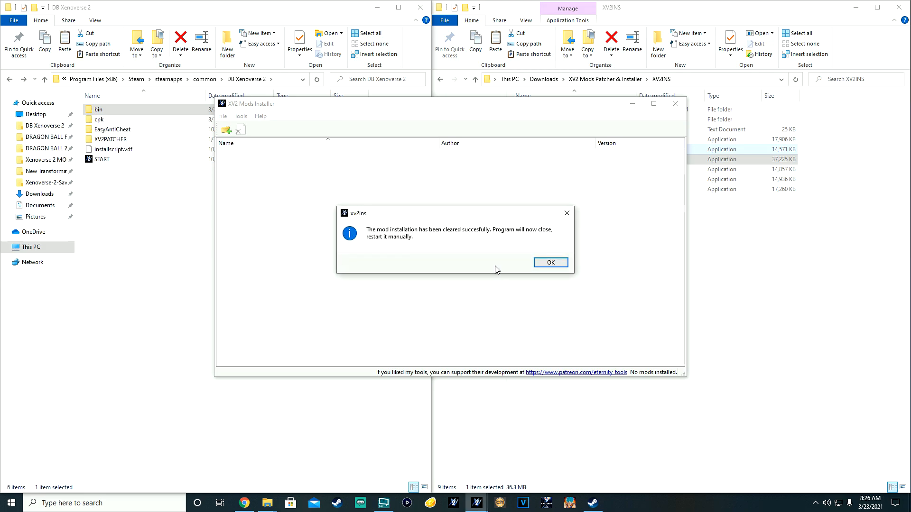
pyautogui.click(552, 264)
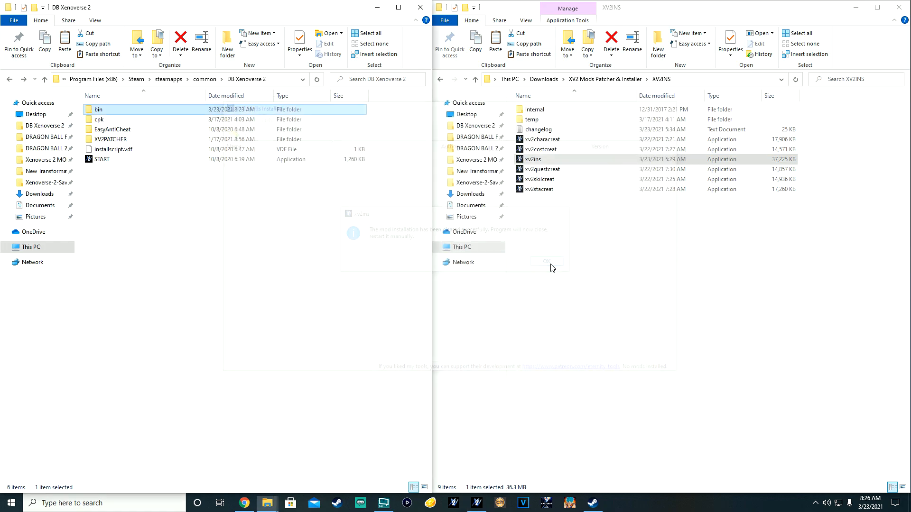
pyautogui.doubleClick(542, 160)
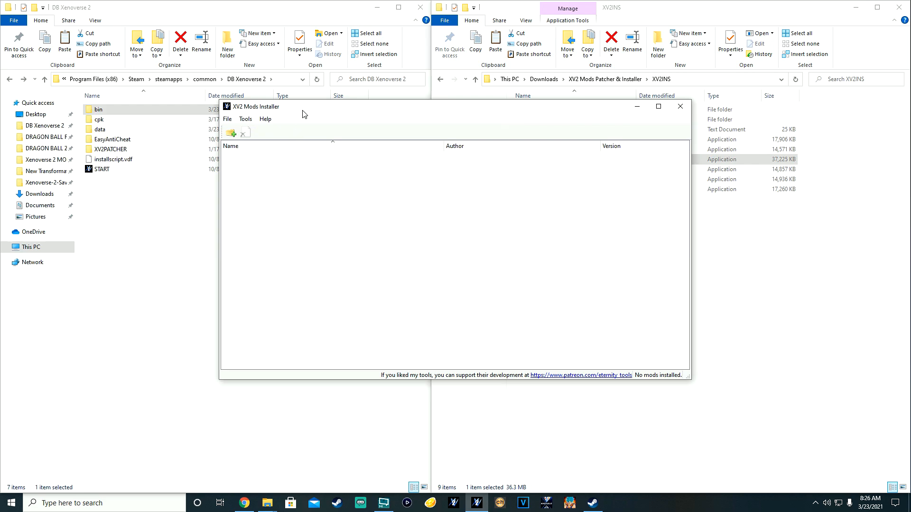
# Step: Install Swoly.x2m from the Xenoverse 2 MODS folder into a new character slot
pyautogui.click(231, 133)
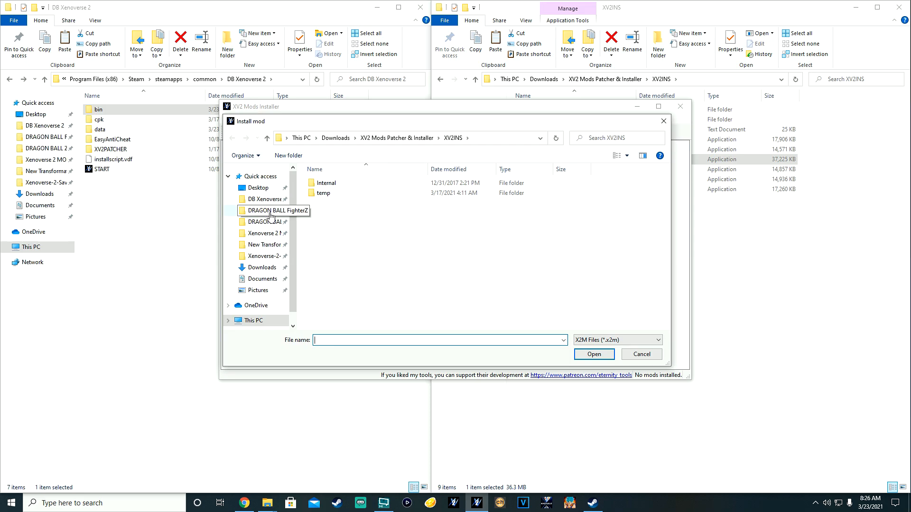
pyautogui.click(268, 235)
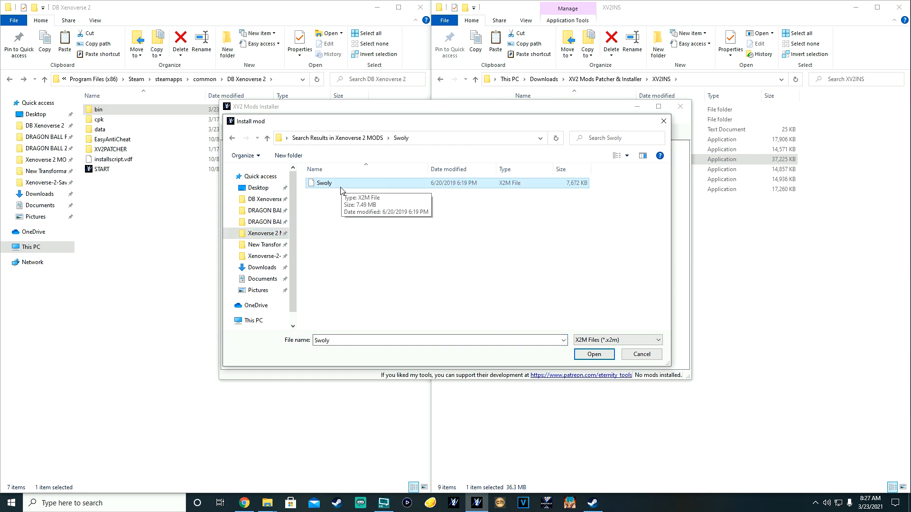
pyautogui.click(594, 354)
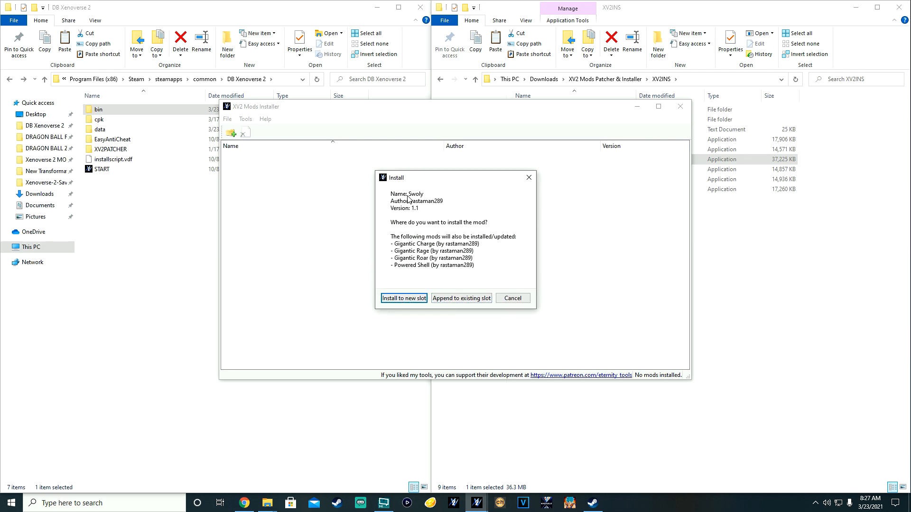
pyautogui.click(405, 298)
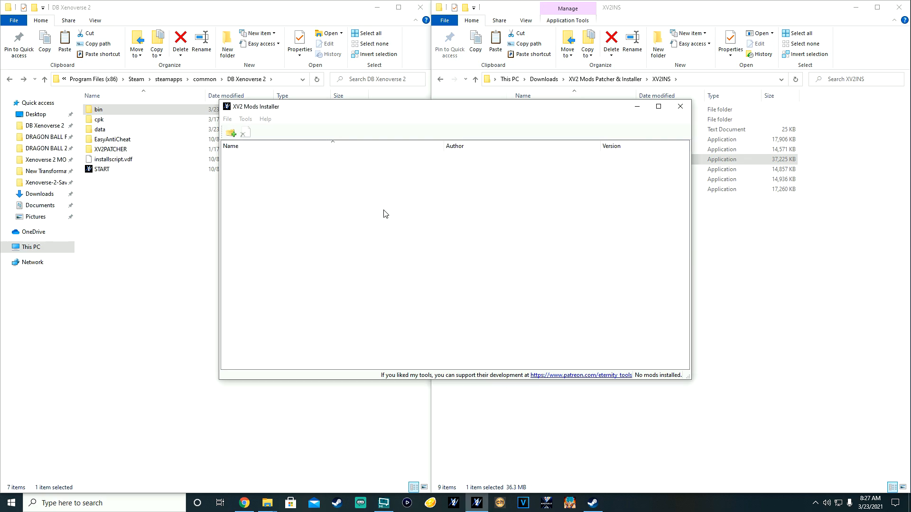
pyautogui.click(489, 259)
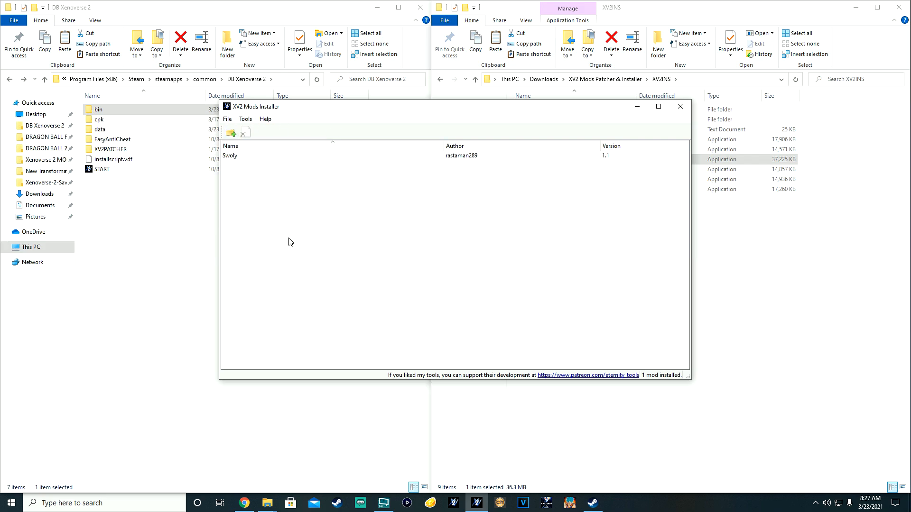
pyautogui.click(246, 120)
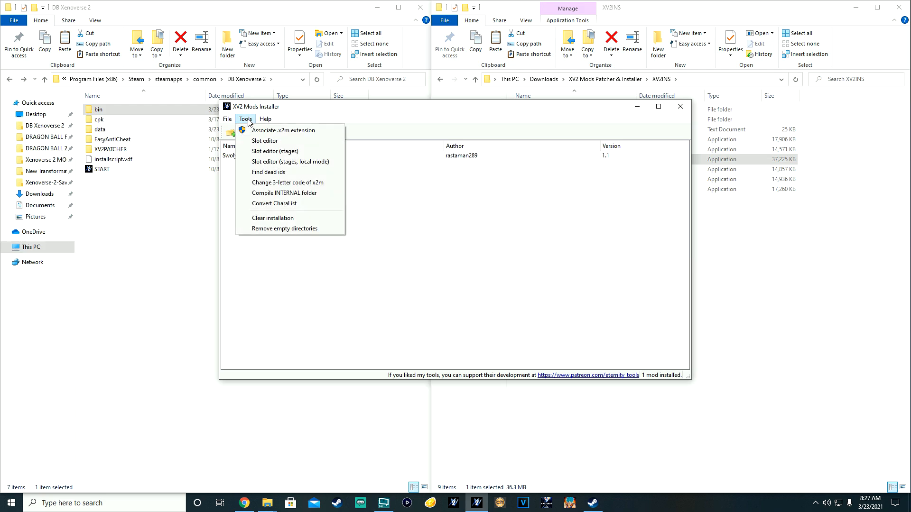
# Step: Uninstall the Swoly mod from the installer's mod list
pyautogui.click(282, 221)
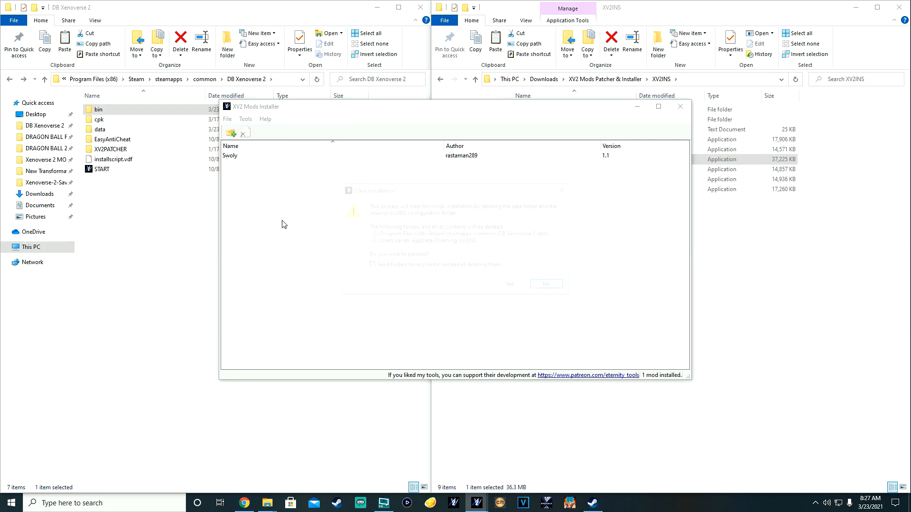
pyautogui.click(550, 286)
pyautogui.click(237, 157)
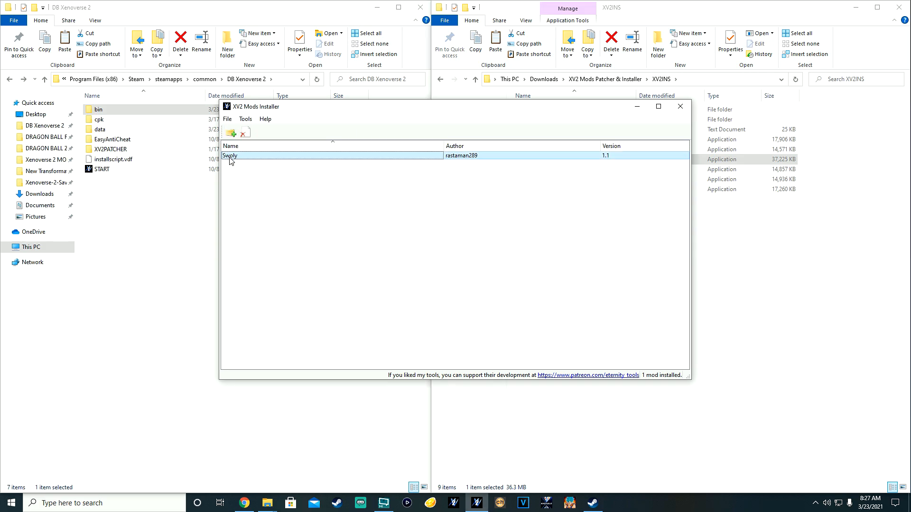
pyautogui.click(244, 134)
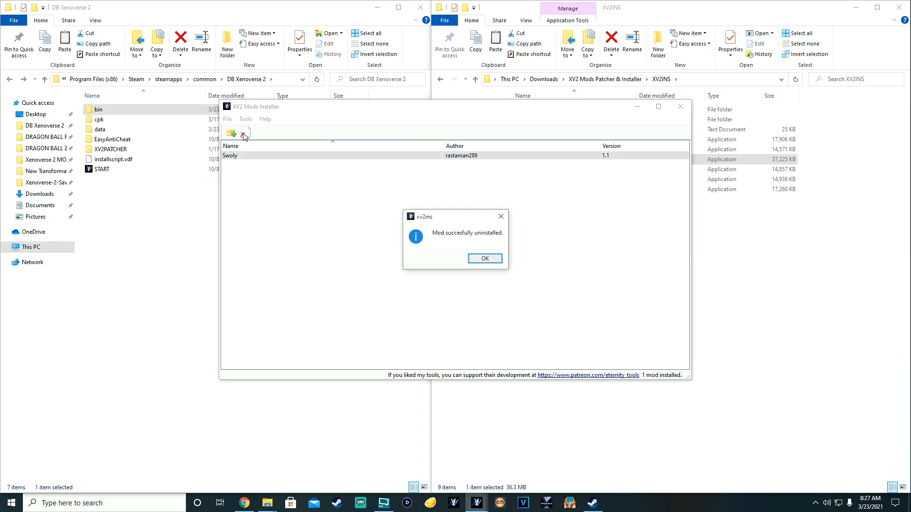
pyautogui.click(478, 260)
# Step: Clear the whole mods installation, acknowledging the notices so the installer closes, and return to Steam
pyautogui.click(245, 119)
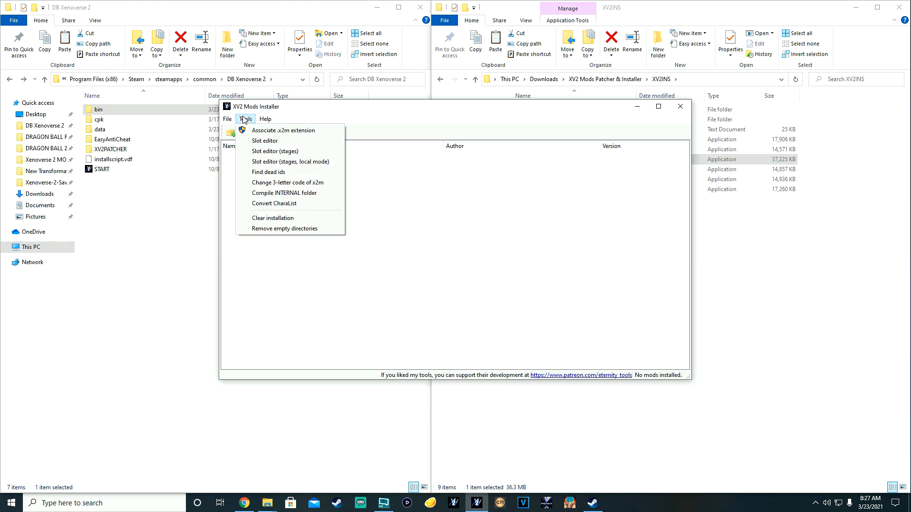
pyautogui.click(274, 217)
pyautogui.click(513, 285)
pyautogui.click(550, 264)
pyautogui.click(547, 264)
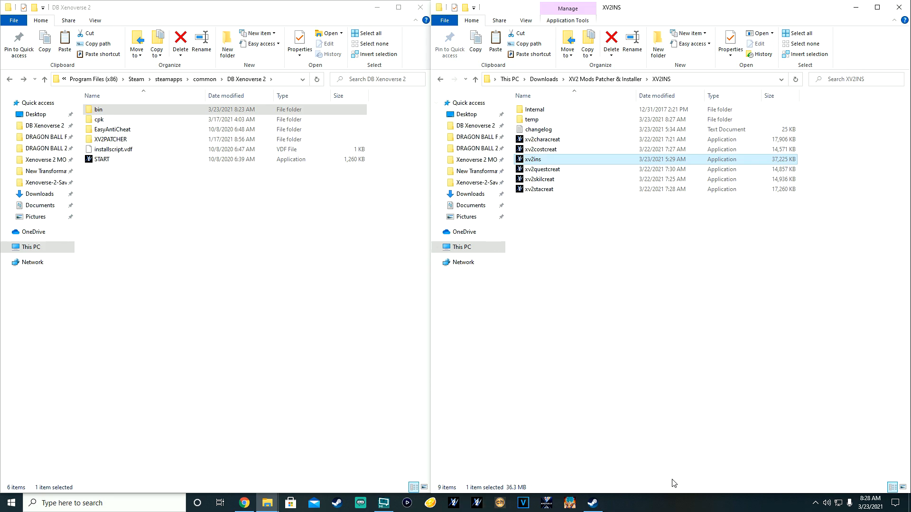
pyautogui.click(593, 503)
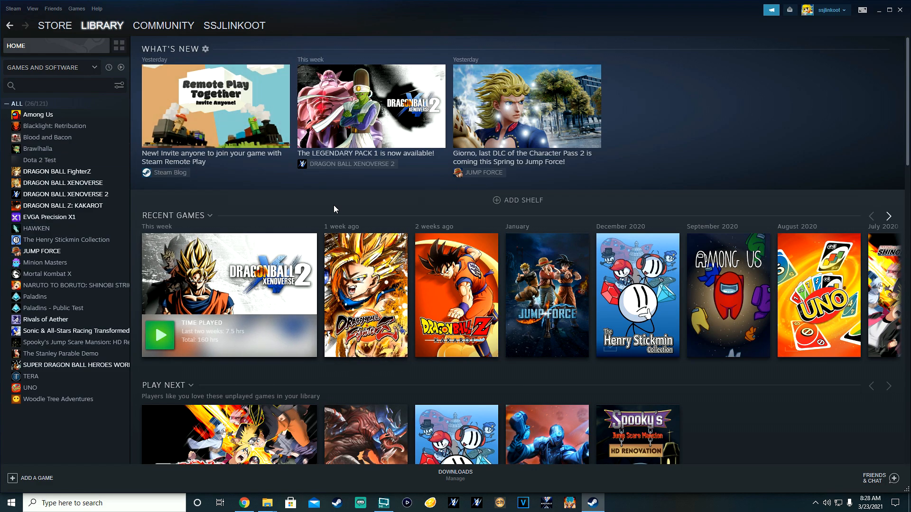
# Step: Bring up the context menu for DRAGON BALL XENOVERSE 2 in the Steam library
pyautogui.click(14, 9)
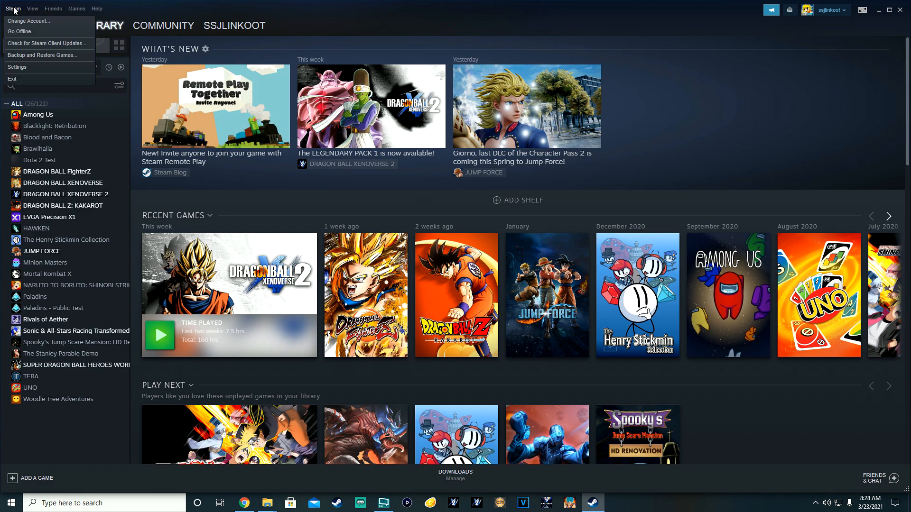
pyautogui.moveTo(53, 9)
pyautogui.moveTo(14, 9)
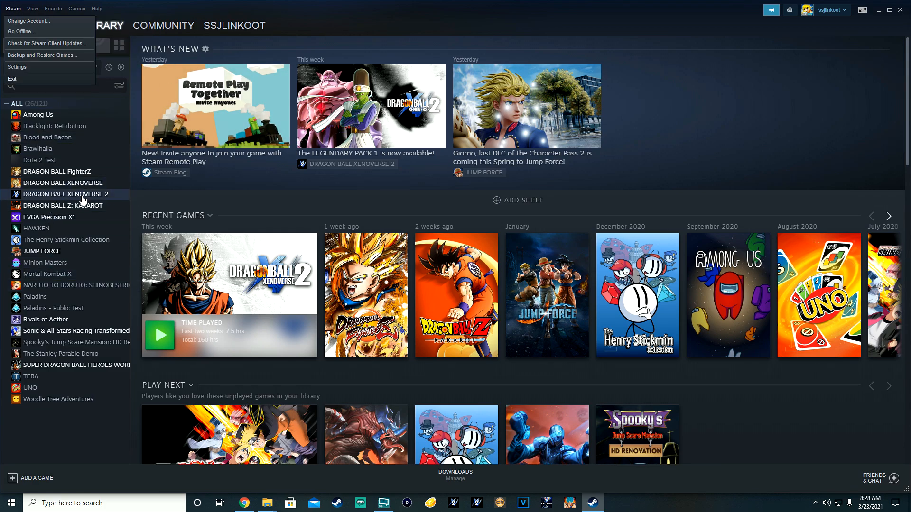
pyautogui.rightClick(83, 198)
pyautogui.rightClick(81, 196)
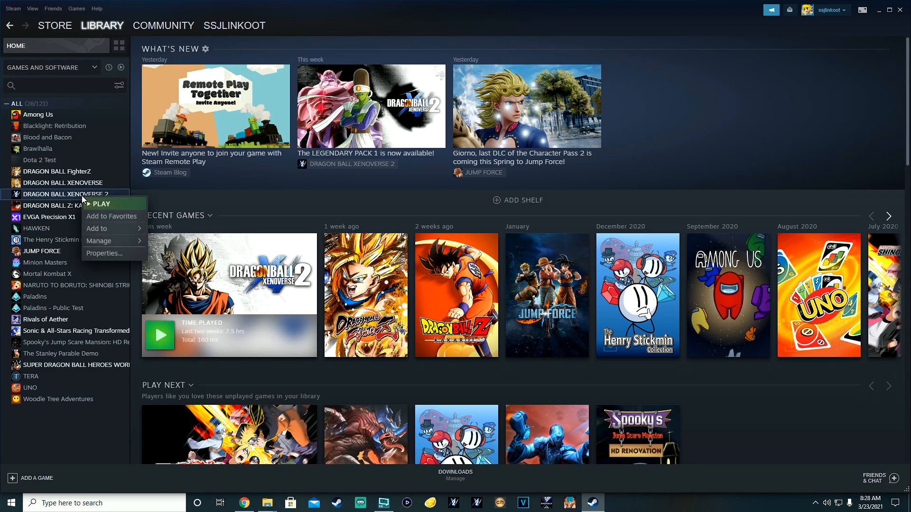
# Step: Verify integrity of DRAGON BALL XENOVERSE 2's local files and close the validation report
pyautogui.click(112, 256)
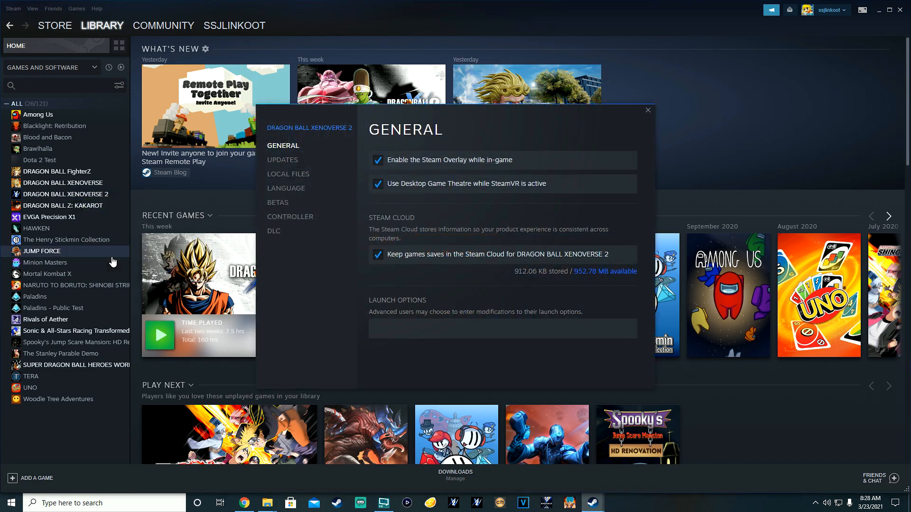
pyautogui.click(289, 174)
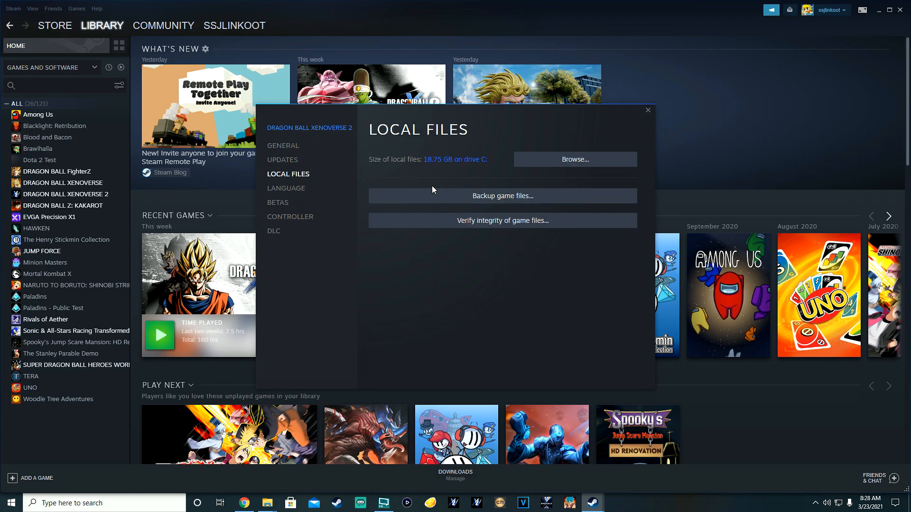
pyautogui.click(468, 229)
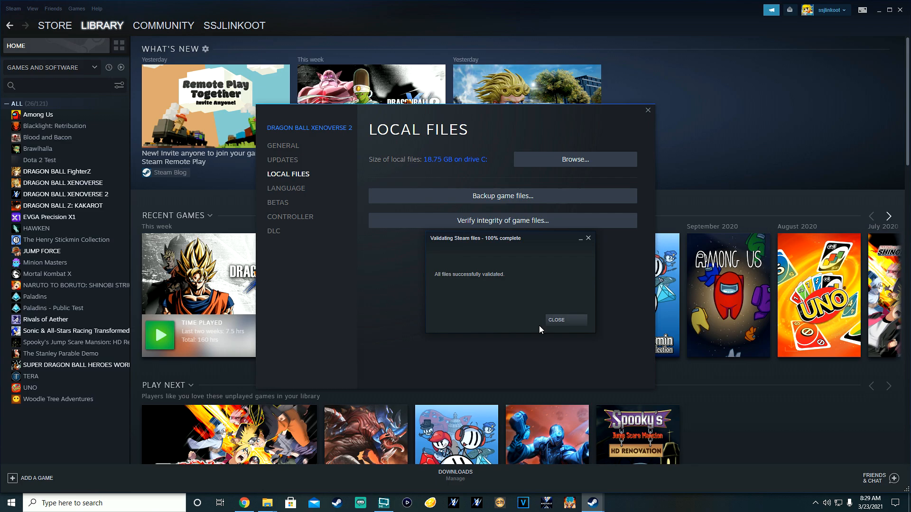
pyautogui.click(566, 321)
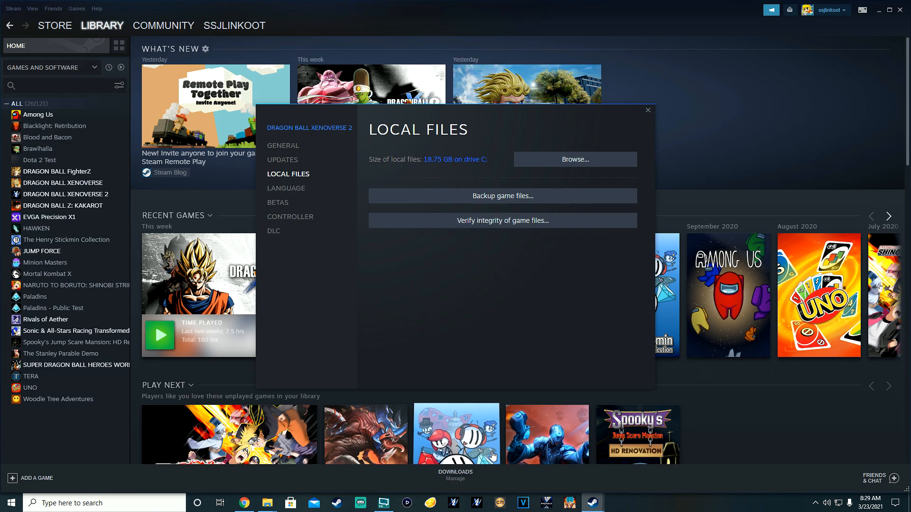
# Step: Close the game's Properties, restart Steam in Offline Mode, and return to the Library
pyautogui.click(648, 110)
pyautogui.click(13, 9)
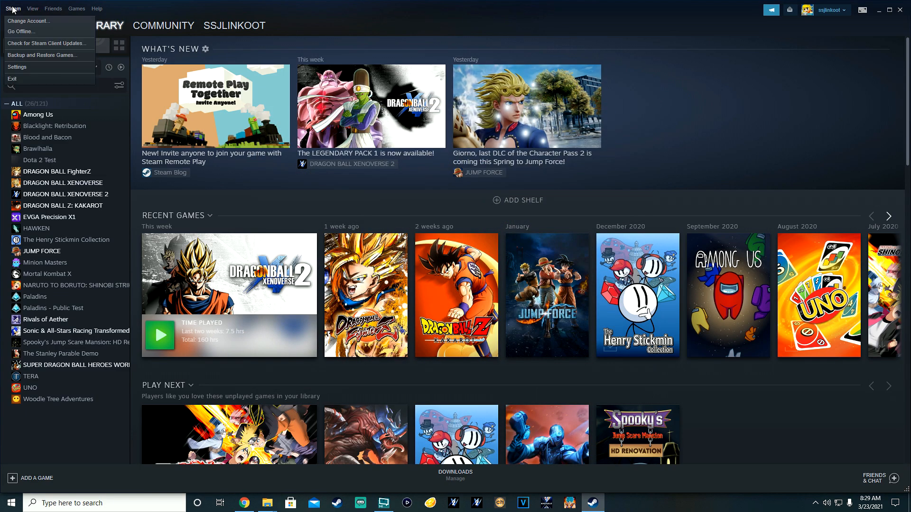
pyautogui.click(20, 32)
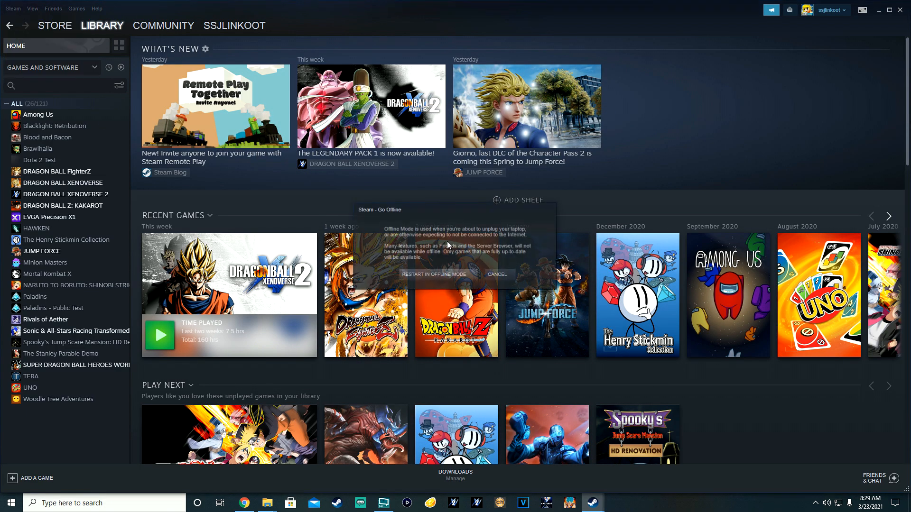
pyautogui.click(447, 276)
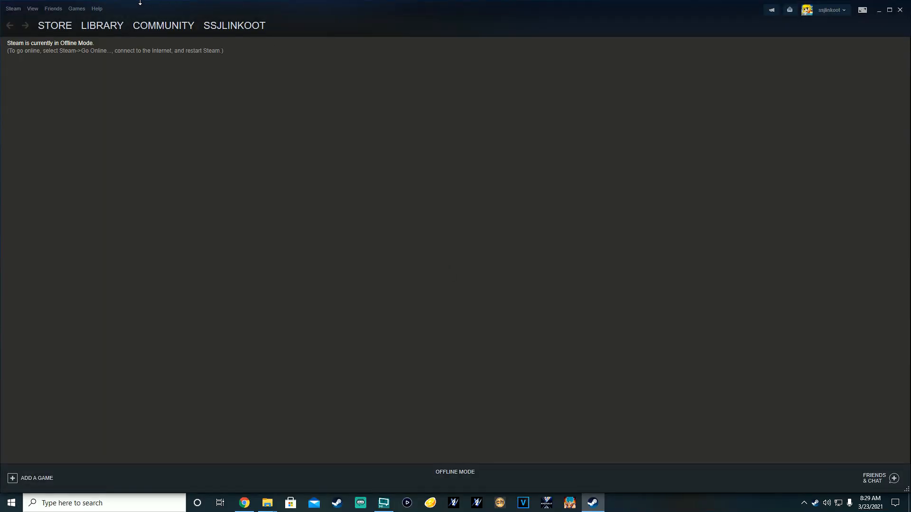
pyautogui.click(99, 28)
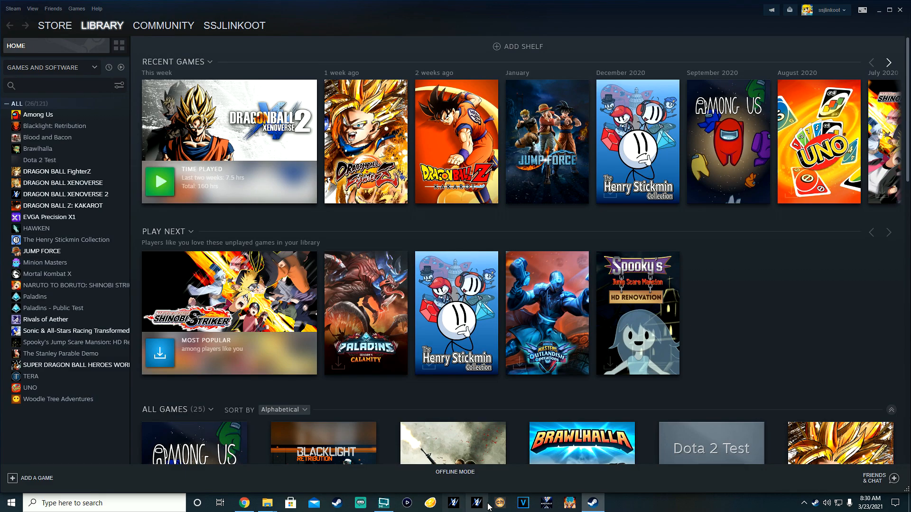
# Step: Run xv2ins, install Swoly.x2m (searched as 'swoly') into a new slot, then minimise the installer
pyautogui.click(879, 10)
pyautogui.doubleClick(547, 163)
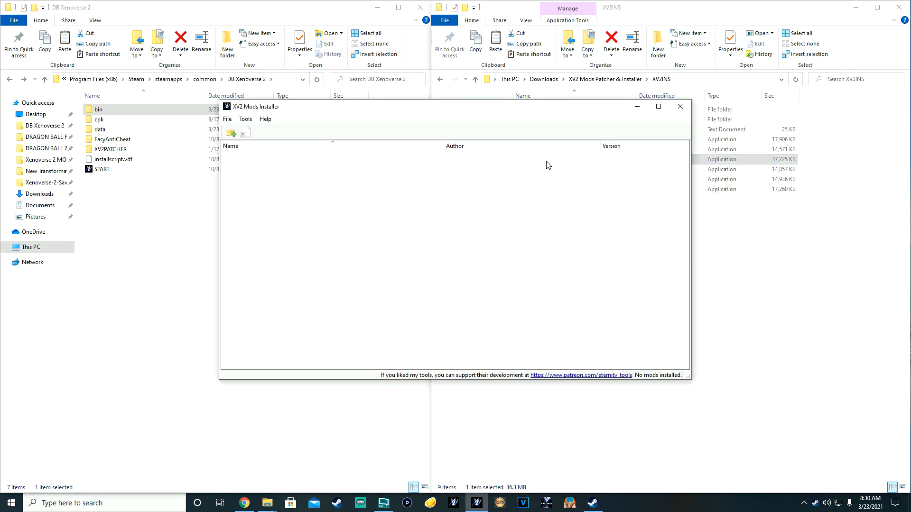
pyautogui.click(231, 134)
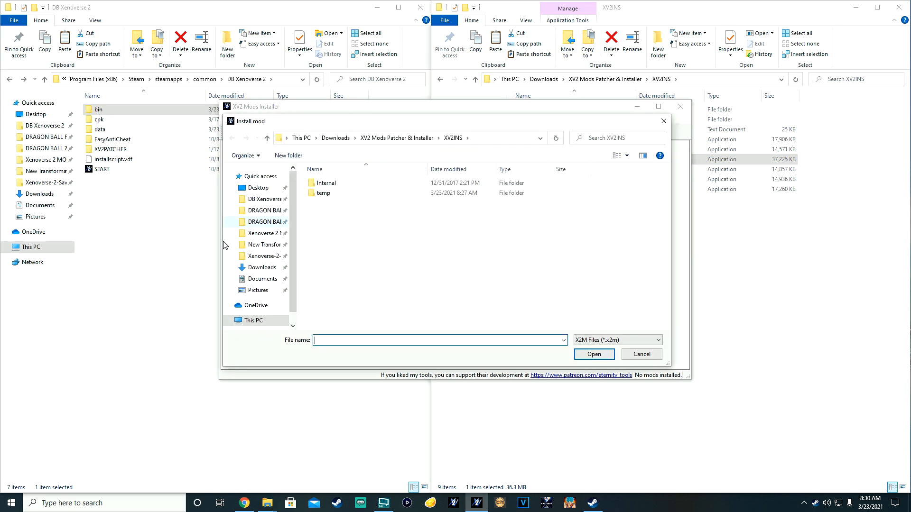
pyautogui.click(263, 233)
pyautogui.write('swoly')
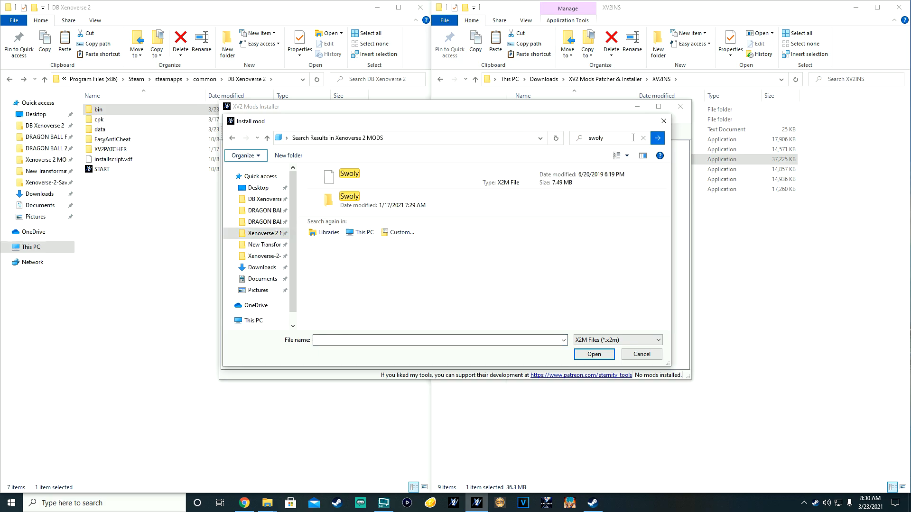
pyautogui.click(391, 184)
pyautogui.click(594, 354)
pyautogui.click(423, 297)
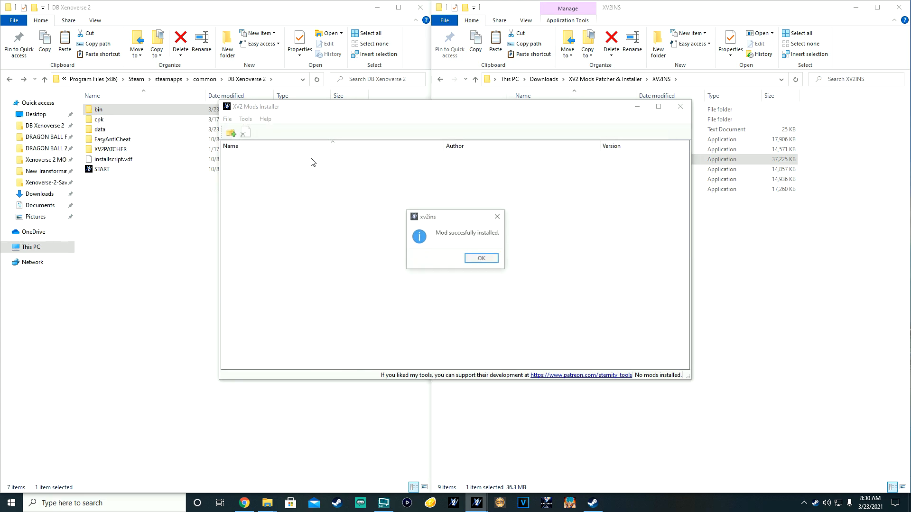
pyautogui.click(481, 259)
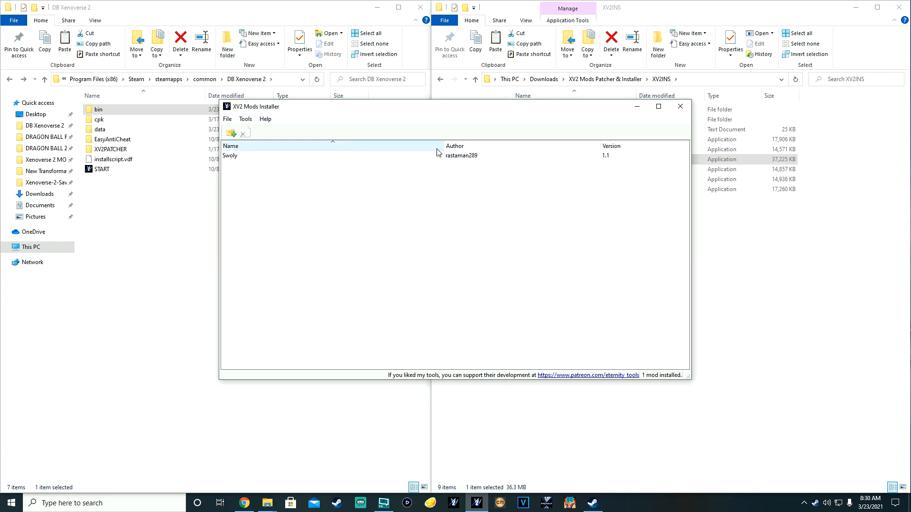
pyautogui.click(636, 107)
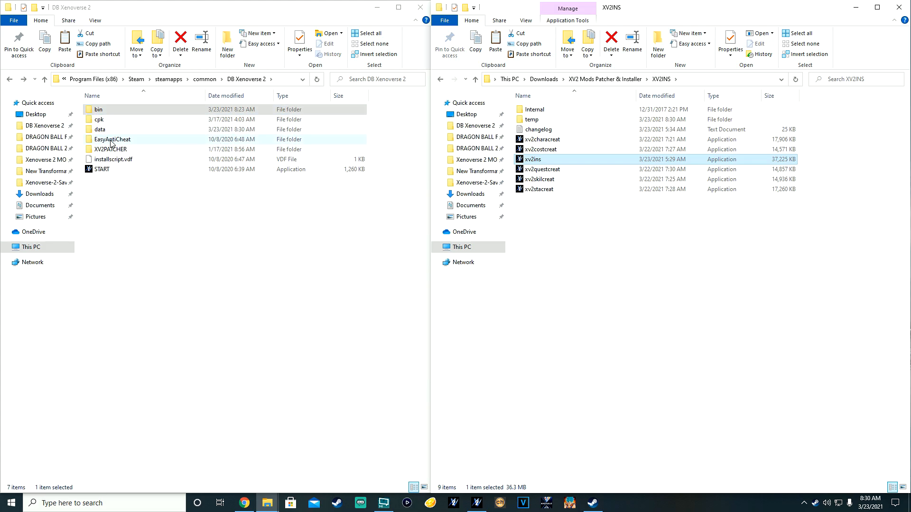
# Step: Run and close the Easy Anti-Cheat setup, then open the game's bin folder
pyautogui.doubleClick(129, 139)
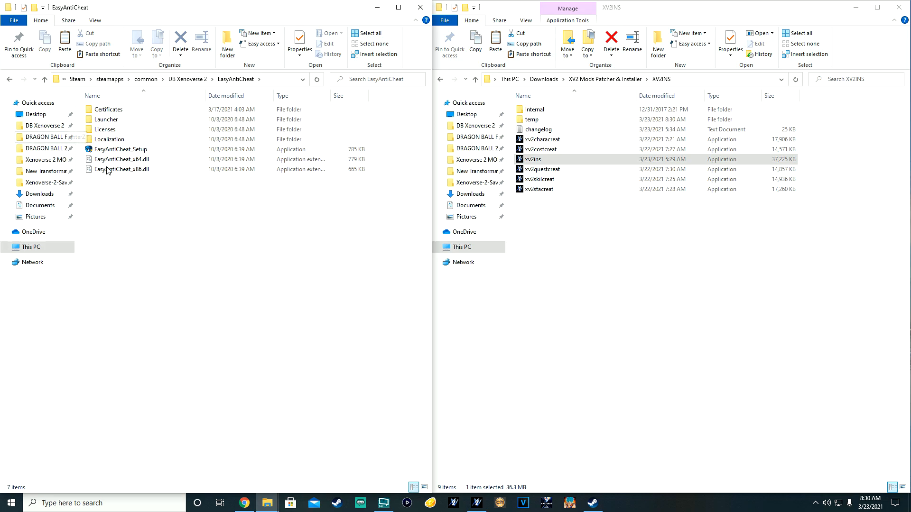
pyautogui.doubleClick(132, 152)
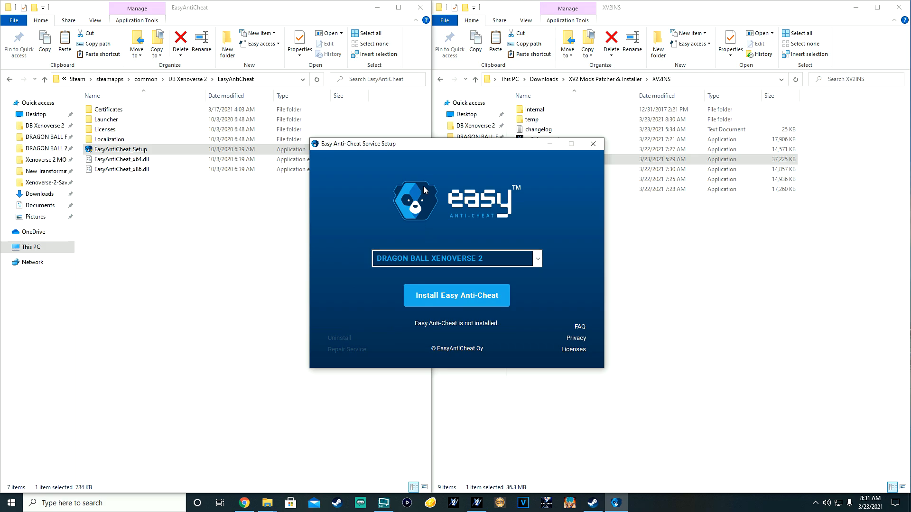
pyautogui.click(595, 148)
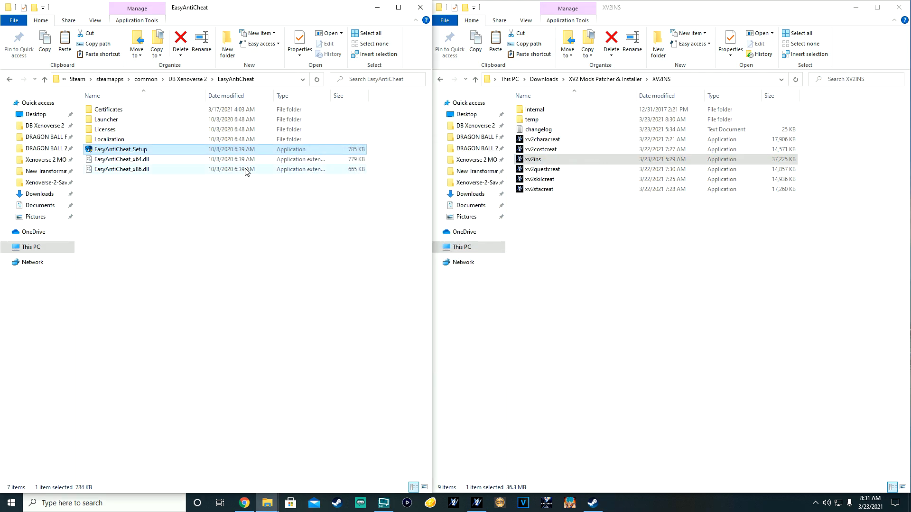
pyautogui.click(9, 79)
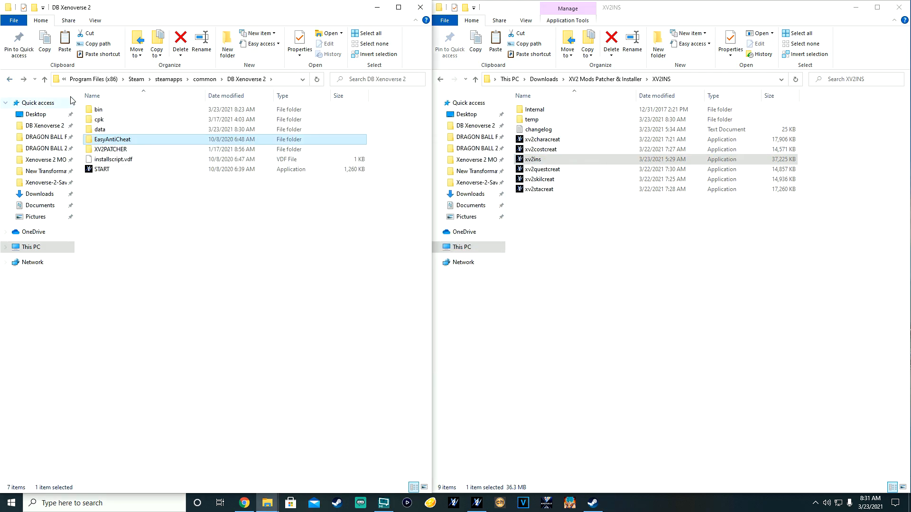
pyautogui.doubleClick(112, 109)
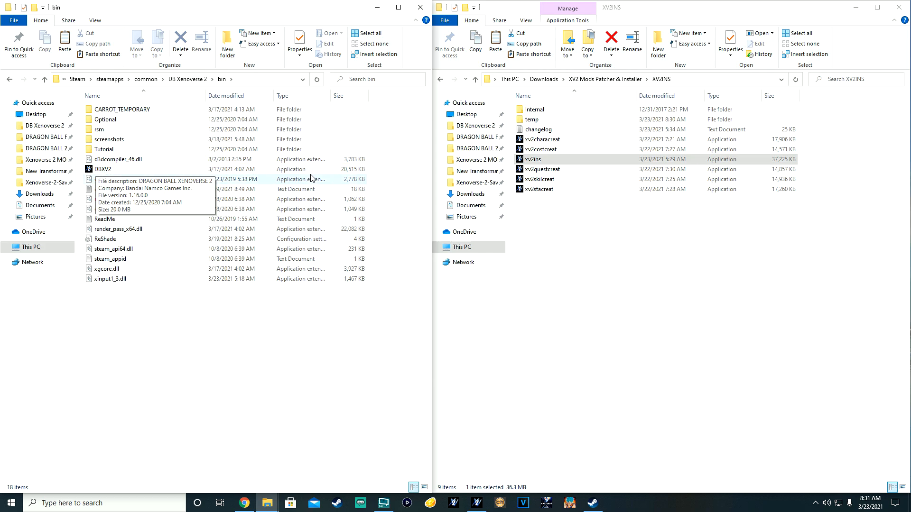
# Step: Launch the DBXV2 game application from the bin folder's context menu
pyautogui.click(106, 173)
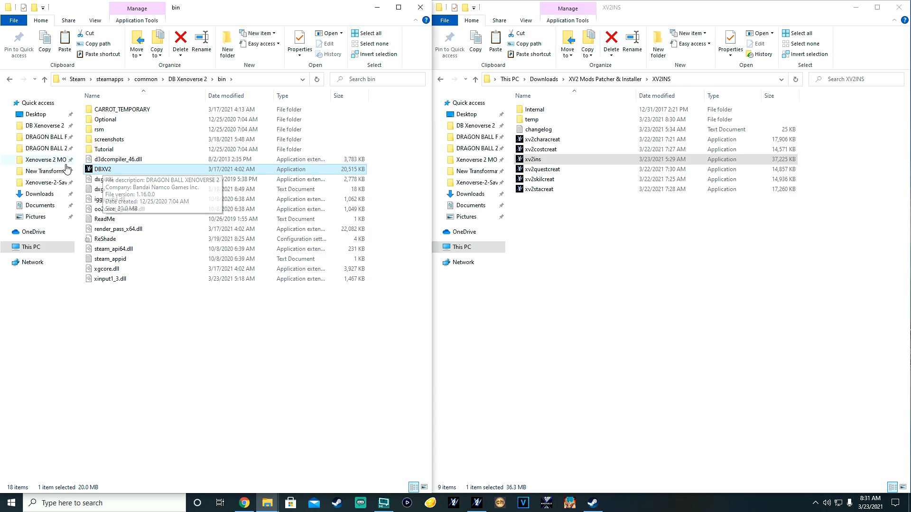
pyautogui.rightClick(100, 172)
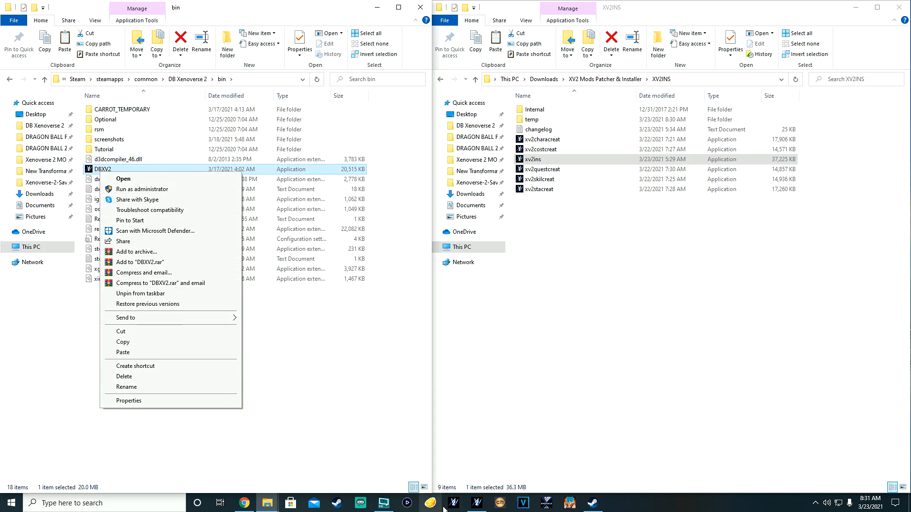
pyautogui.click(121, 181)
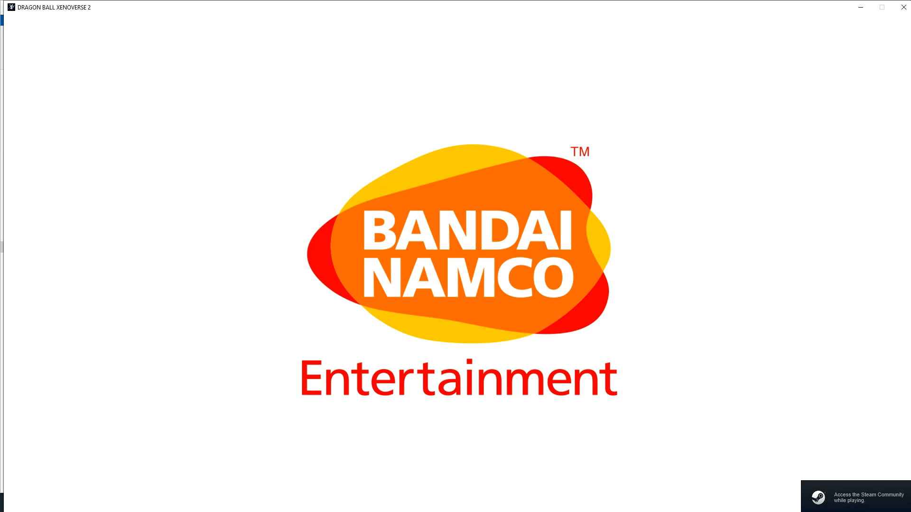
# Step: Skip the intro, dismiss the EAC, offline and server notices, and start the game
pyautogui.press('Return')
pyautogui.press('Return')
pyautogui.press('Return')
pyautogui.press('Return')
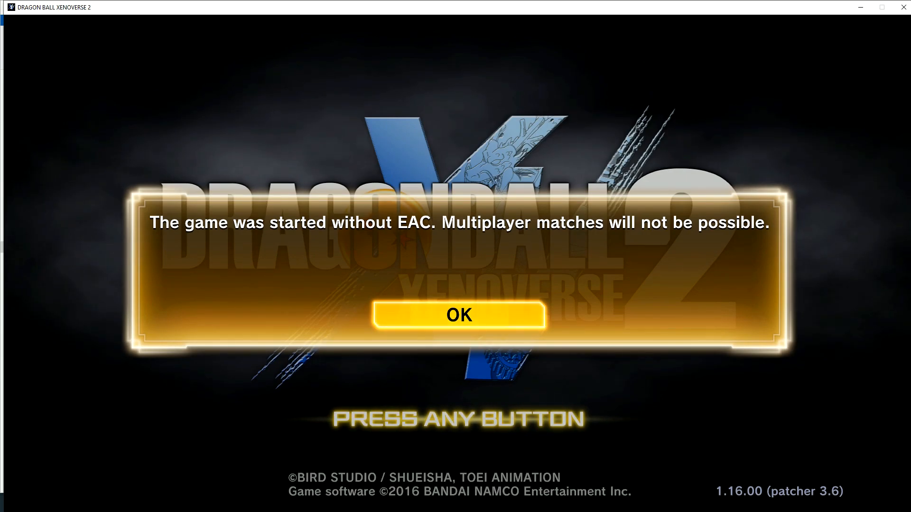
pyautogui.press('Return')
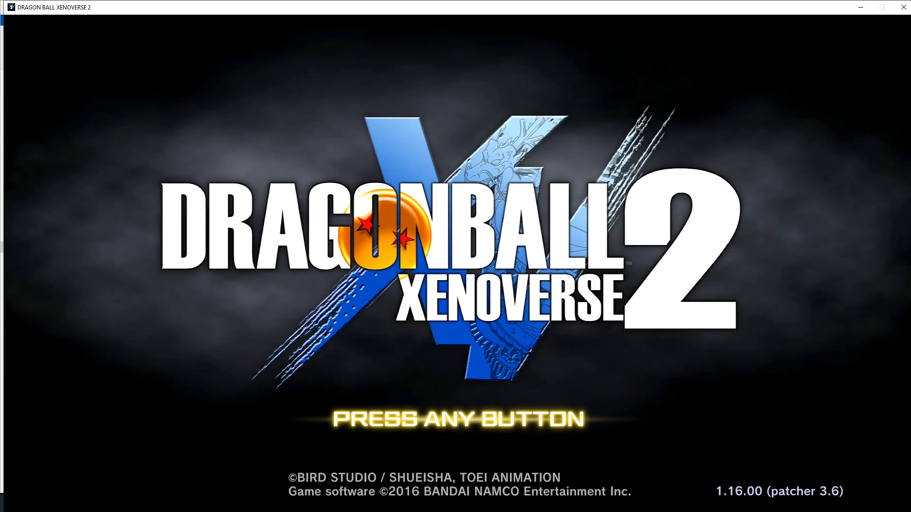
pyautogui.press('Return')
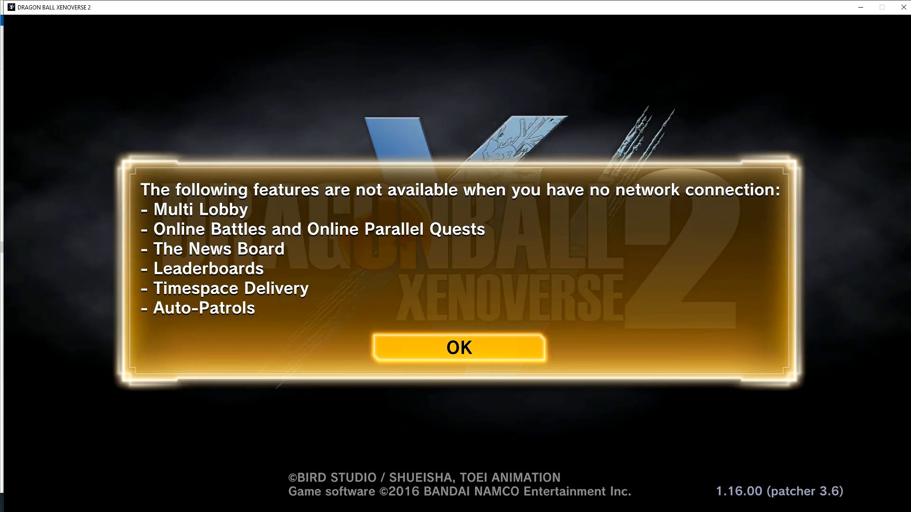
pyautogui.press('Return')
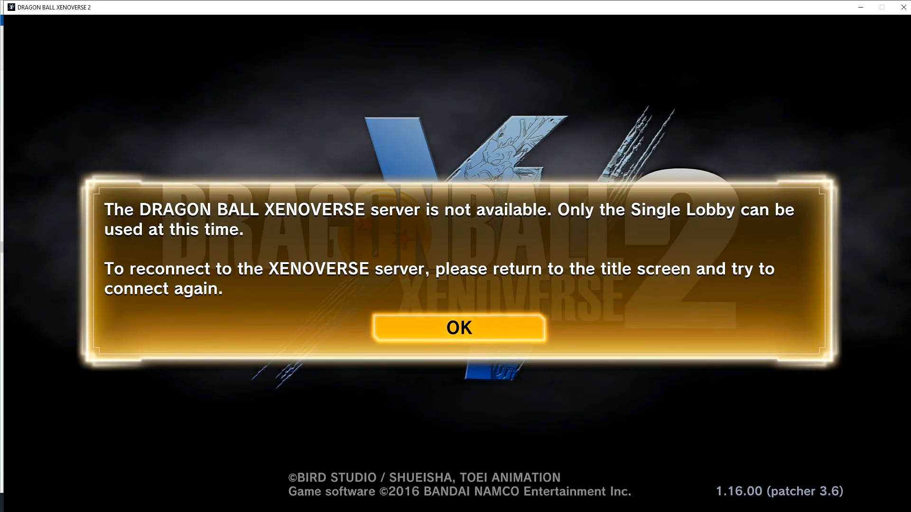
pyautogui.press('Return')
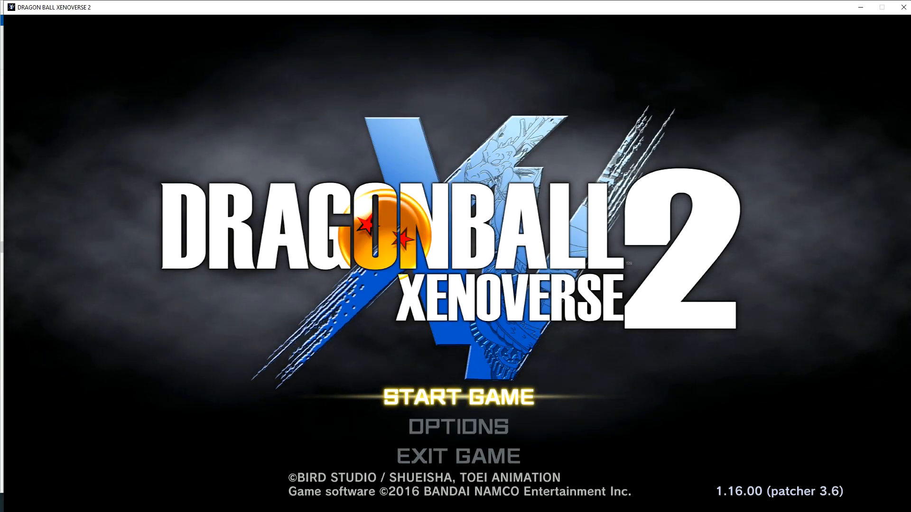
pyautogui.press('Return')
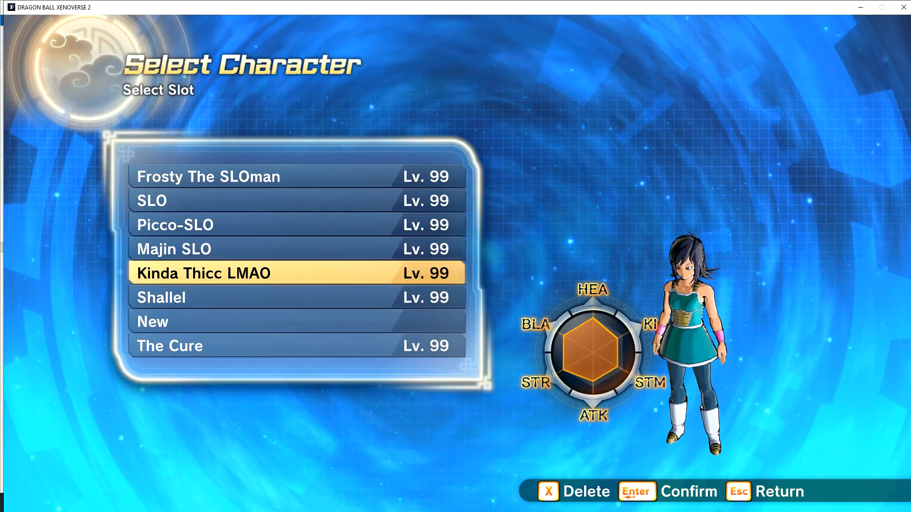
# Step: Load the Kinda Thicc LMAO save, run to the Photo Mode robot and accept photos
pyautogui.press('Return')
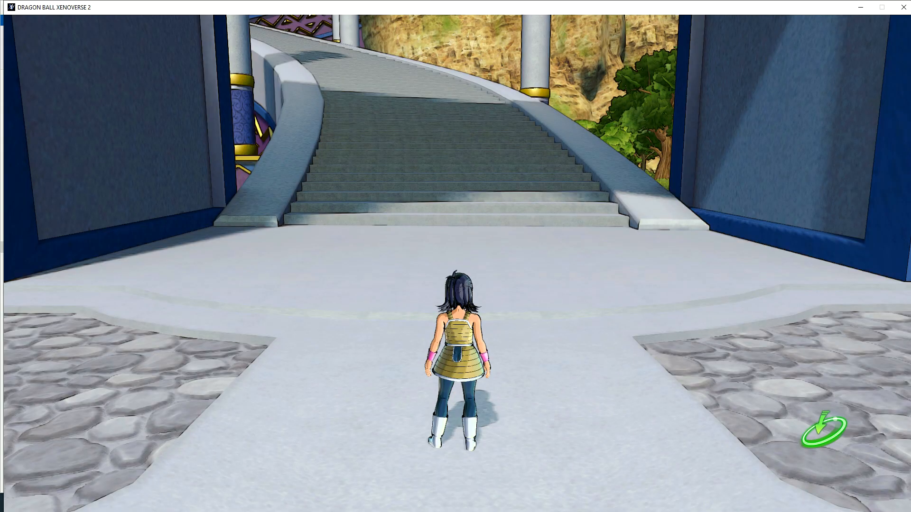
pyautogui.press('d')
pyautogui.press('w')
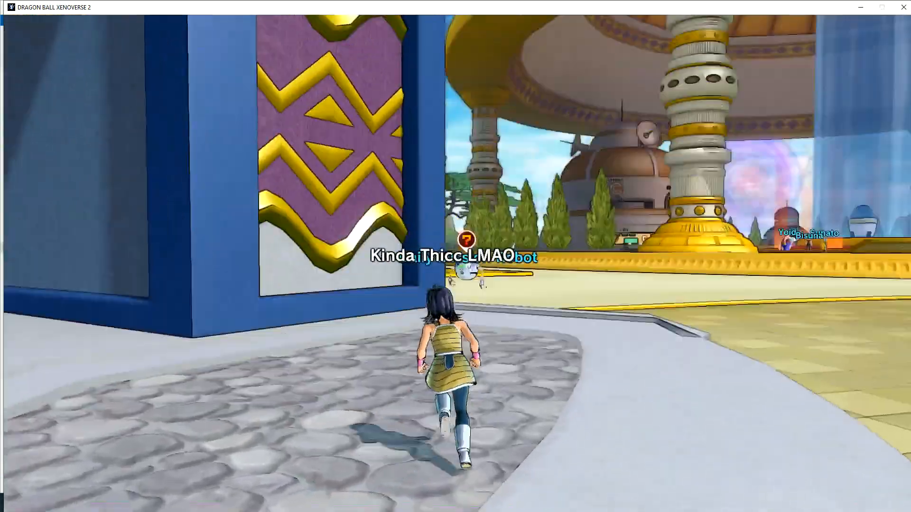
pyautogui.press('space')
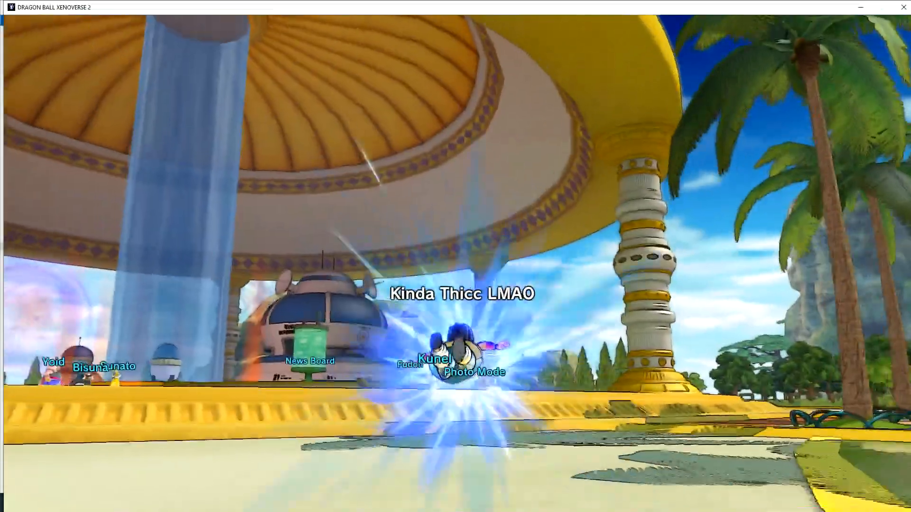
pyautogui.press('w')
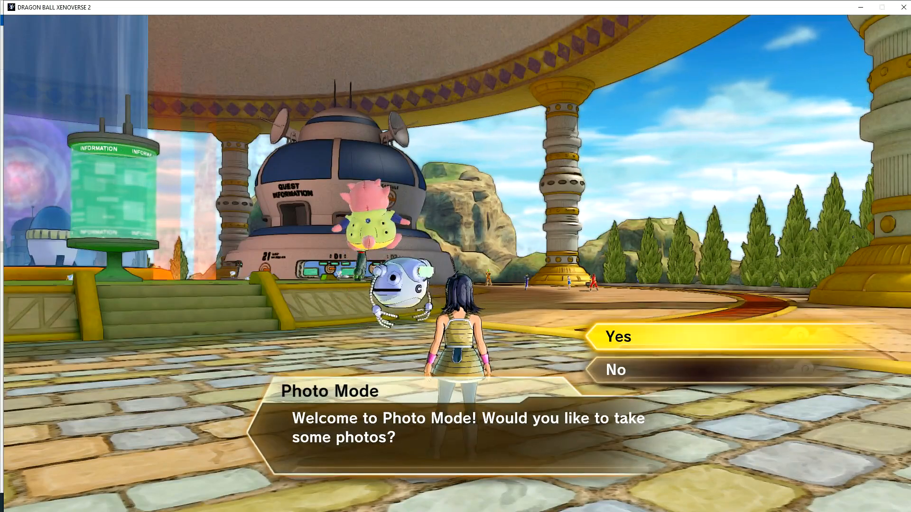
pyautogui.press('Return')
pyautogui.press('Return')
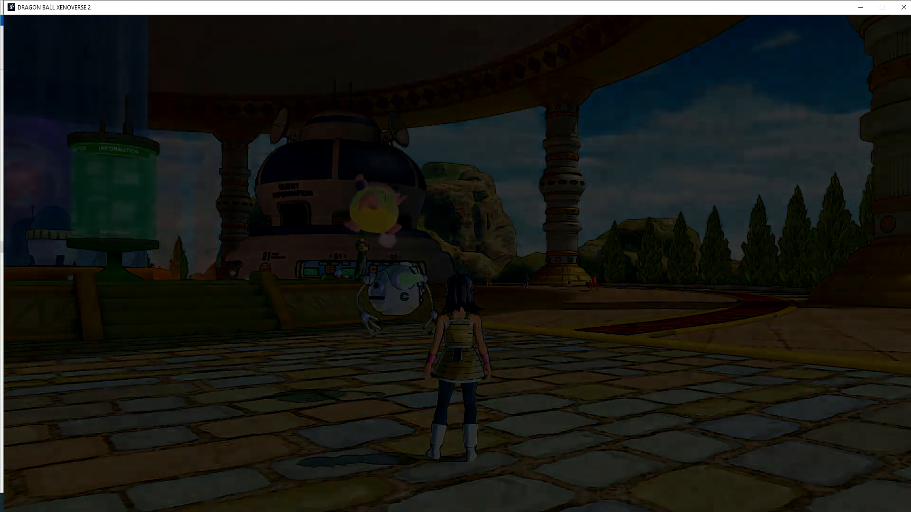
# Step: Pick Swoly (Full Power Super Saiyan) as the player and Toppo (God of Destruction) as the opponent
pyautogui.press('Left')
pyautogui.press('Left')
pyautogui.press('Left')
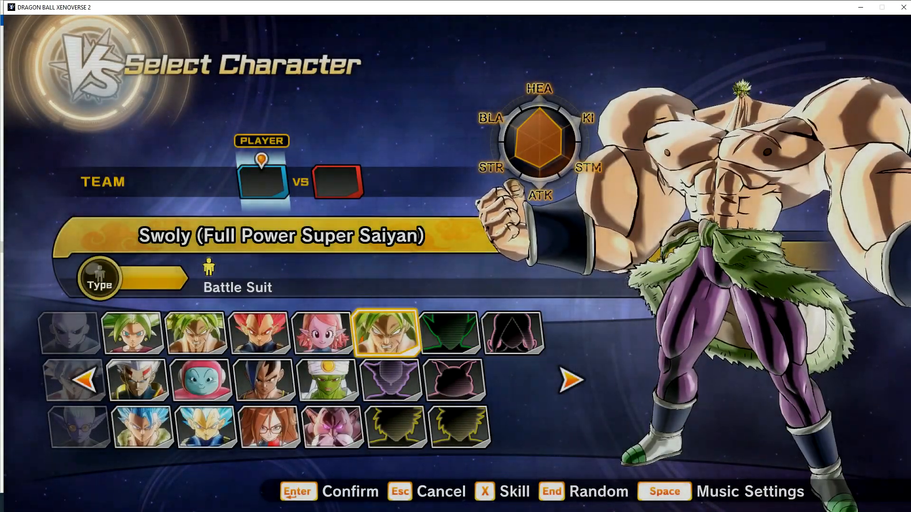
pyautogui.press('Return')
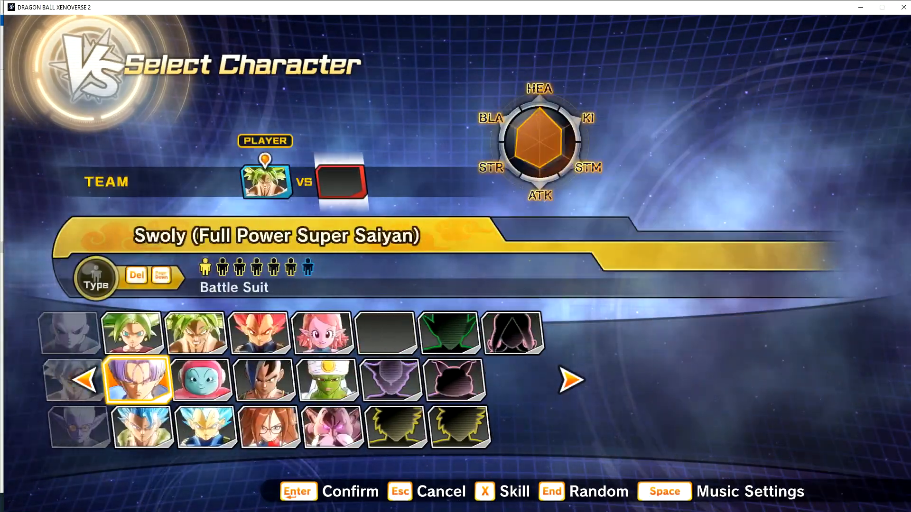
pyautogui.press('Left')
pyautogui.press('Left')
pyautogui.press('Down')
pyautogui.press('Down')
pyautogui.press('Left')
pyautogui.press('Left')
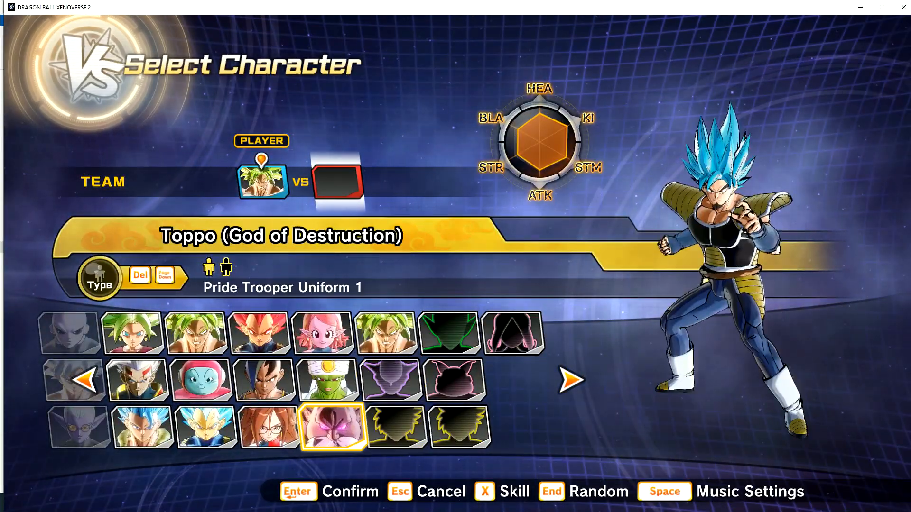
pyautogui.press('Return')
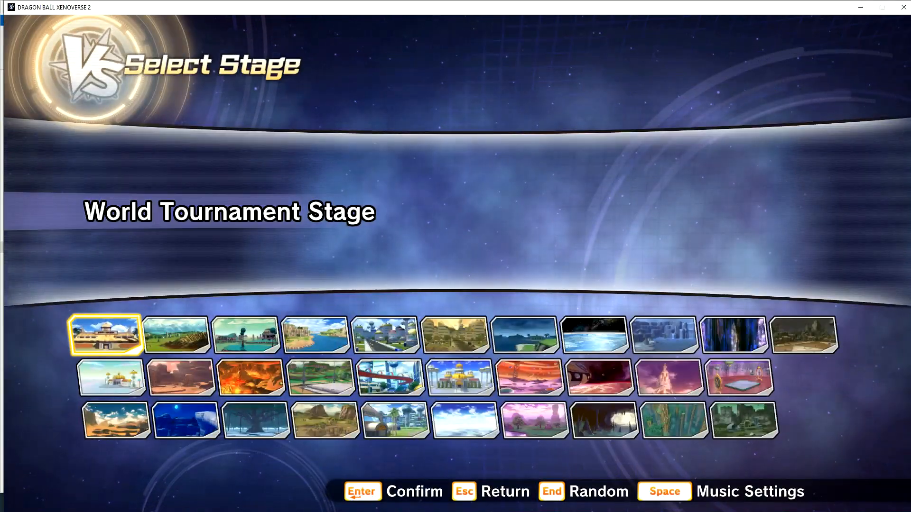
# Step: Choose the Tournament of Power Arena stage and start the battle
pyautogui.press('Up')
pyautogui.press('Left')
pyautogui.press('Down')
pyautogui.press('Right')
pyautogui.press('Return')
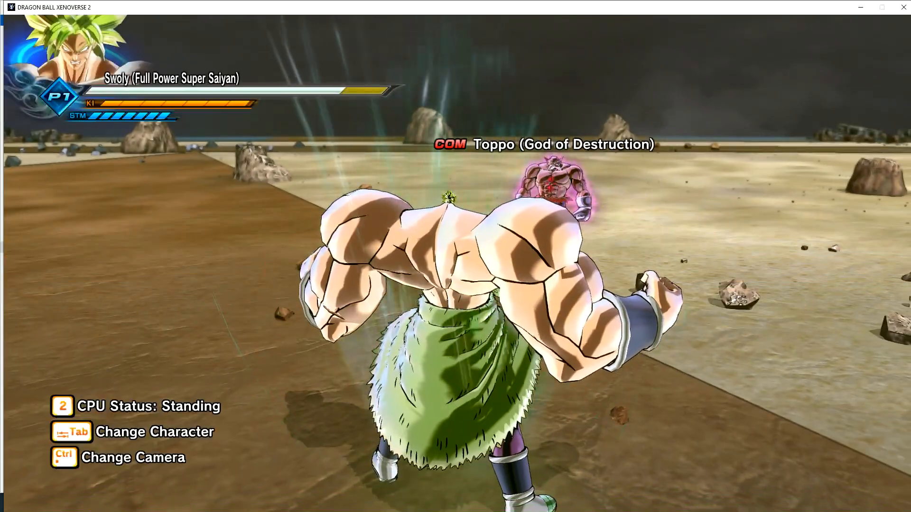
# Step: Lock on to Toppo, land a combo and fire Swoly's ultimate, then lunge again
pyautogui.press('f')
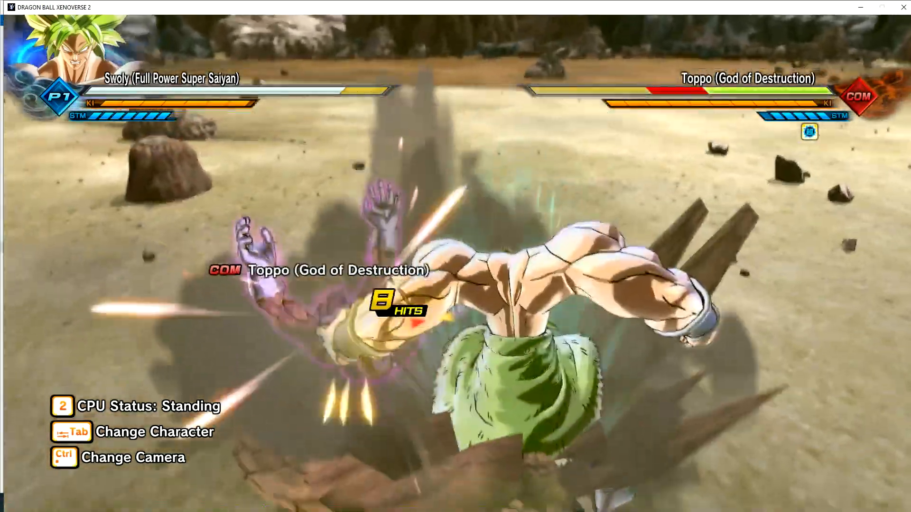
pyautogui.press('r')
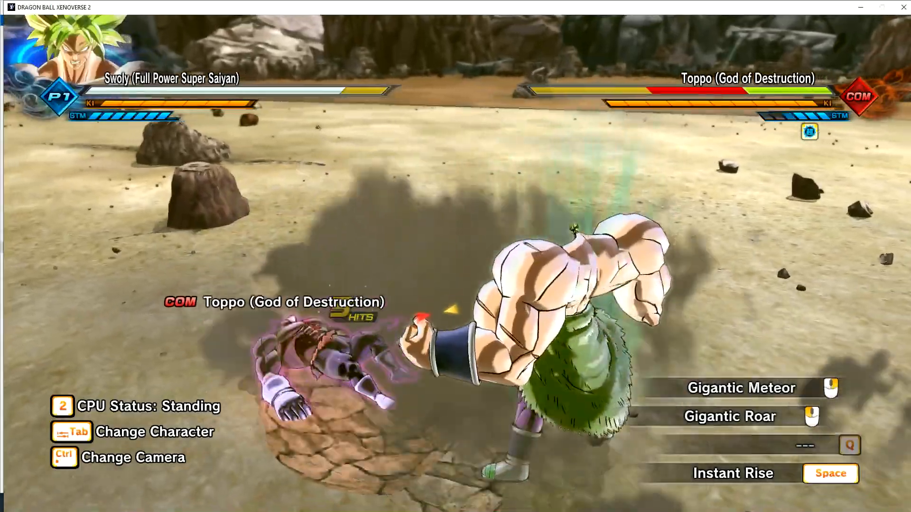
pyautogui.click(455, 263)
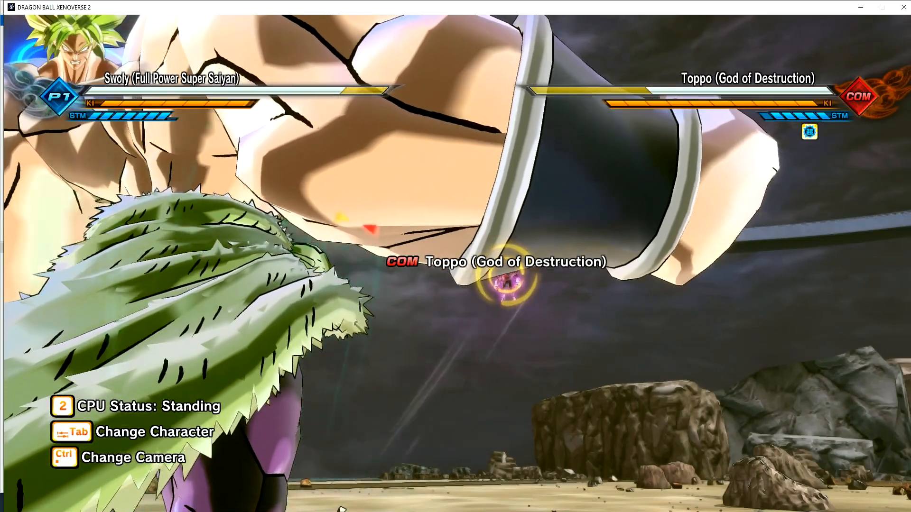
pyautogui.press('w')
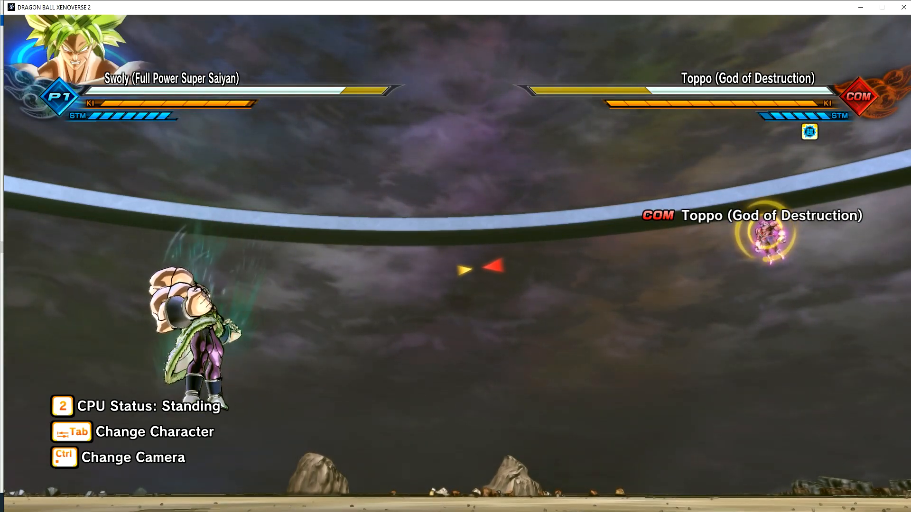
# Step: Keep hitting Toppo with a rapid series of Swoly's lunges and kicks
pyautogui.click(455, 256)
pyautogui.click(455, 256)
pyautogui.click(456, 256)
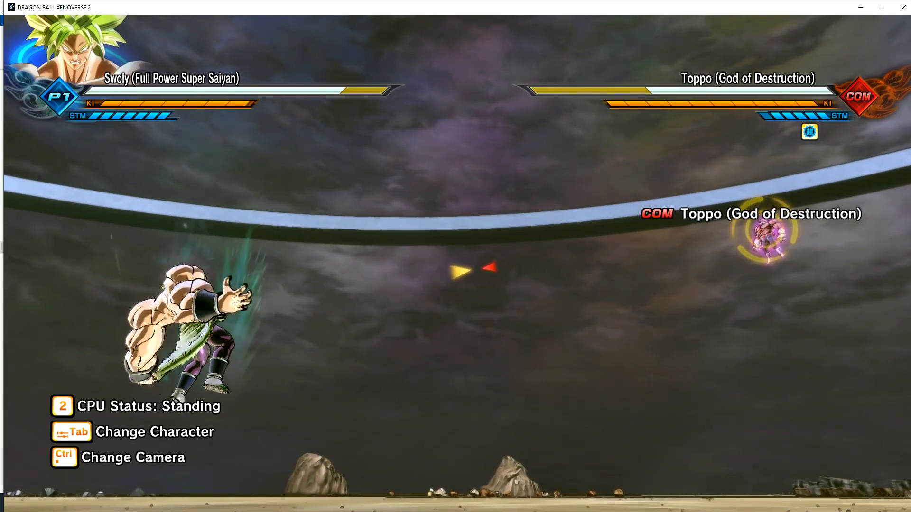